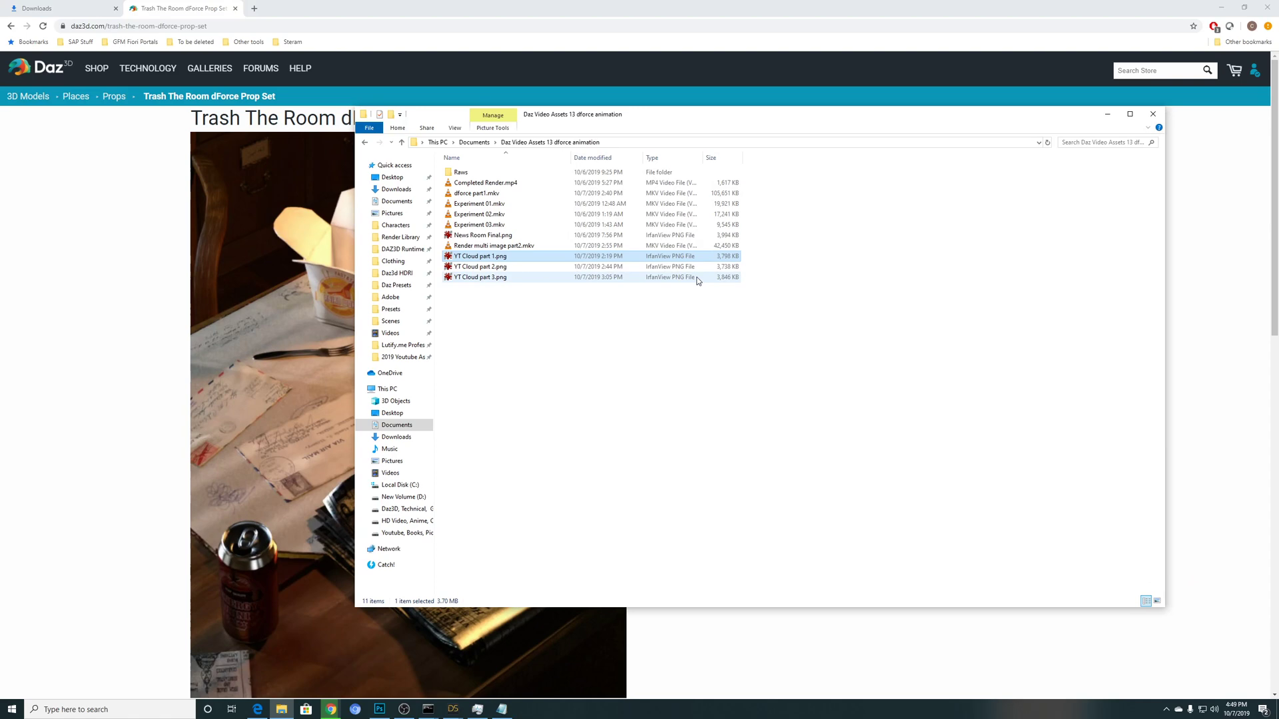
On the Trash The Room dForce Prop Set page, highlight 'dForce enabled clothing' in Details
{"action": "left_click", "coordinate": [150, 257]}
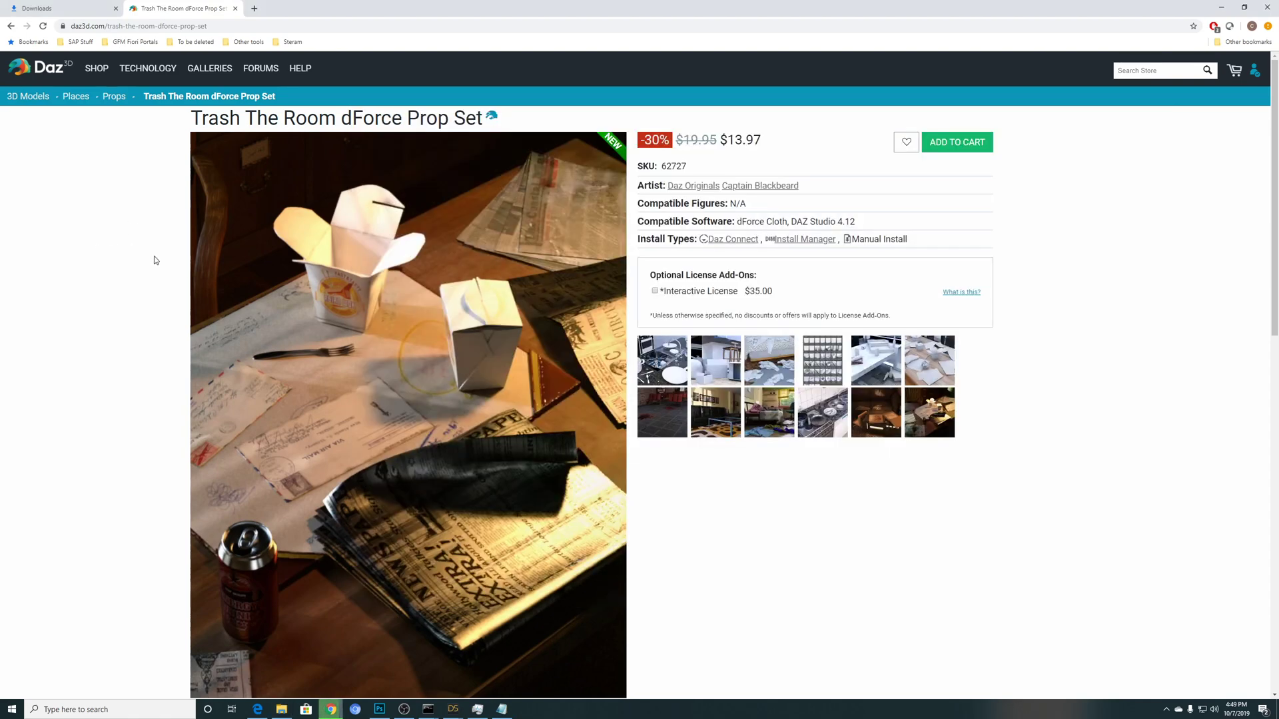
{"action": "scroll", "coordinate": [156, 260], "scroll_direction": "down", "scroll_amount": 4}
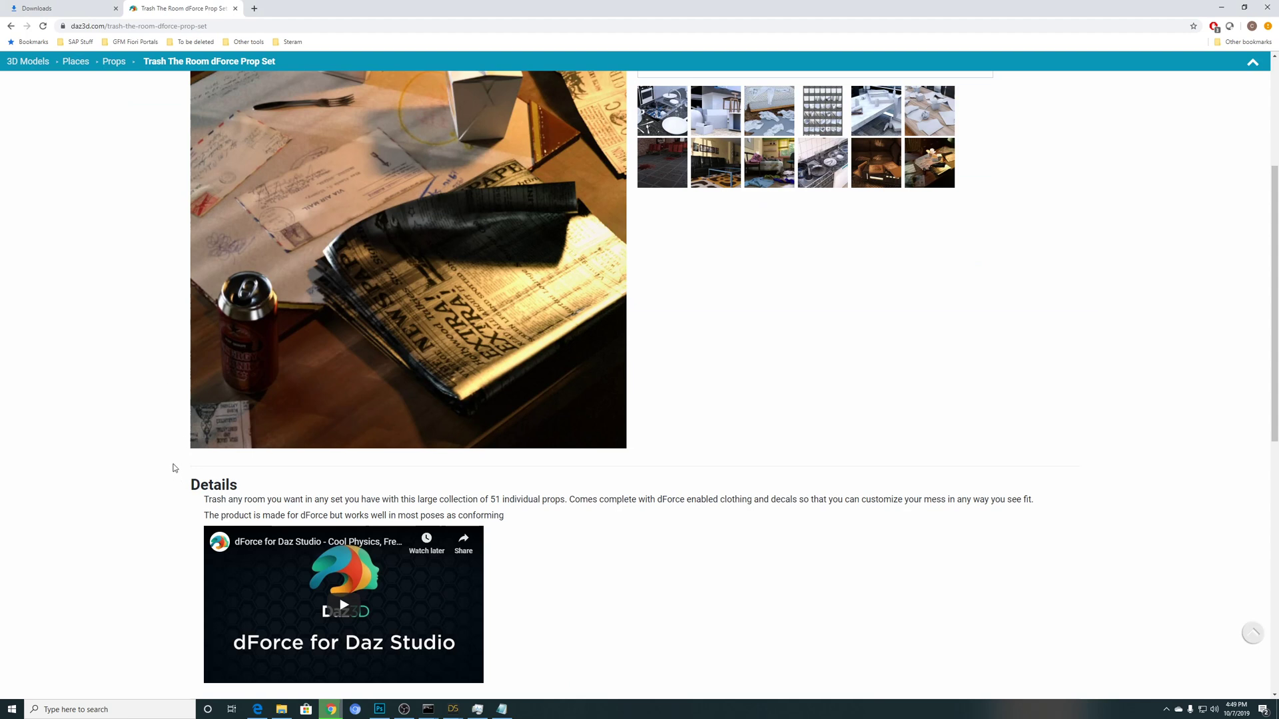
{"action": "scroll", "coordinate": [174, 468], "scroll_direction": "up", "scroll_amount": 1}
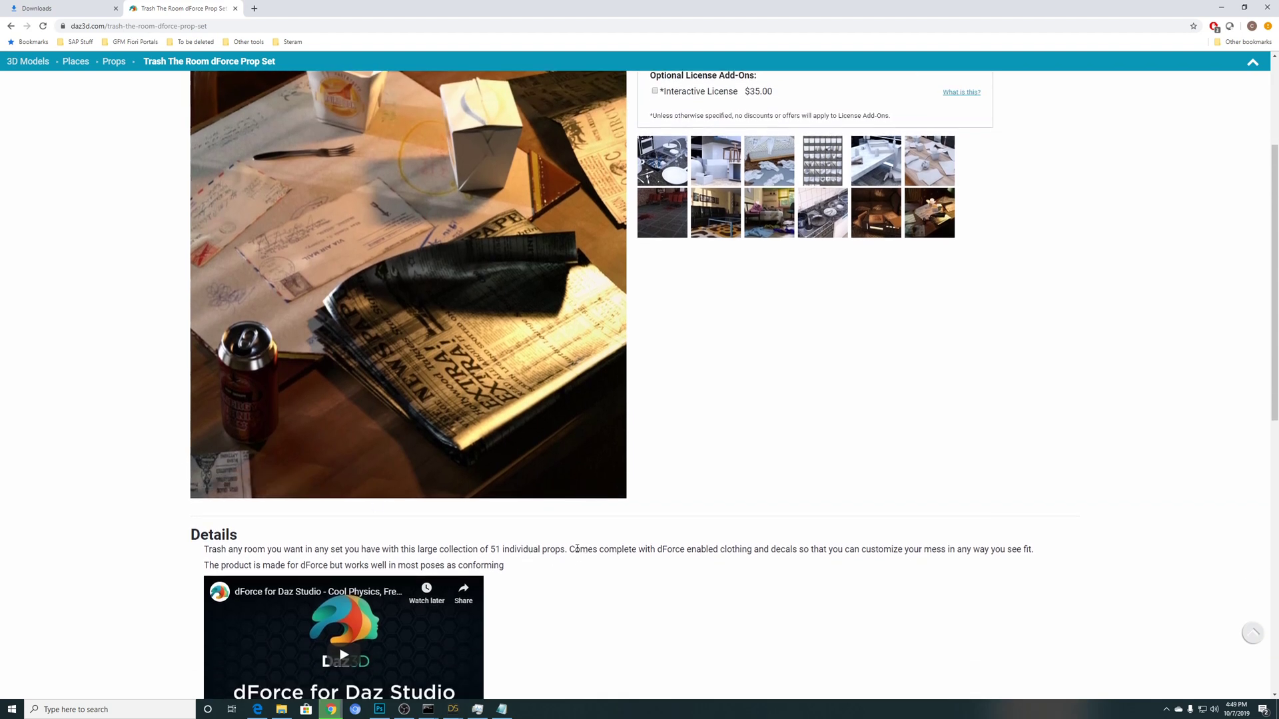
{"action": "mouse_move", "coordinate": [655, 550]}
{"action": "left_mouse_down"}
{"action": "mouse_move", "coordinate": [784, 550]}
{"action": "mouse_move", "coordinate": [654, 550]}
{"action": "left_mouse_up"}
{"action": "left_click", "coordinate": [757, 551]}
{"action": "left_click", "coordinate": [637, 550]}
{"action": "scroll", "coordinate": [649, 545], "scroll_direction": "up", "scroll_amount": 2}
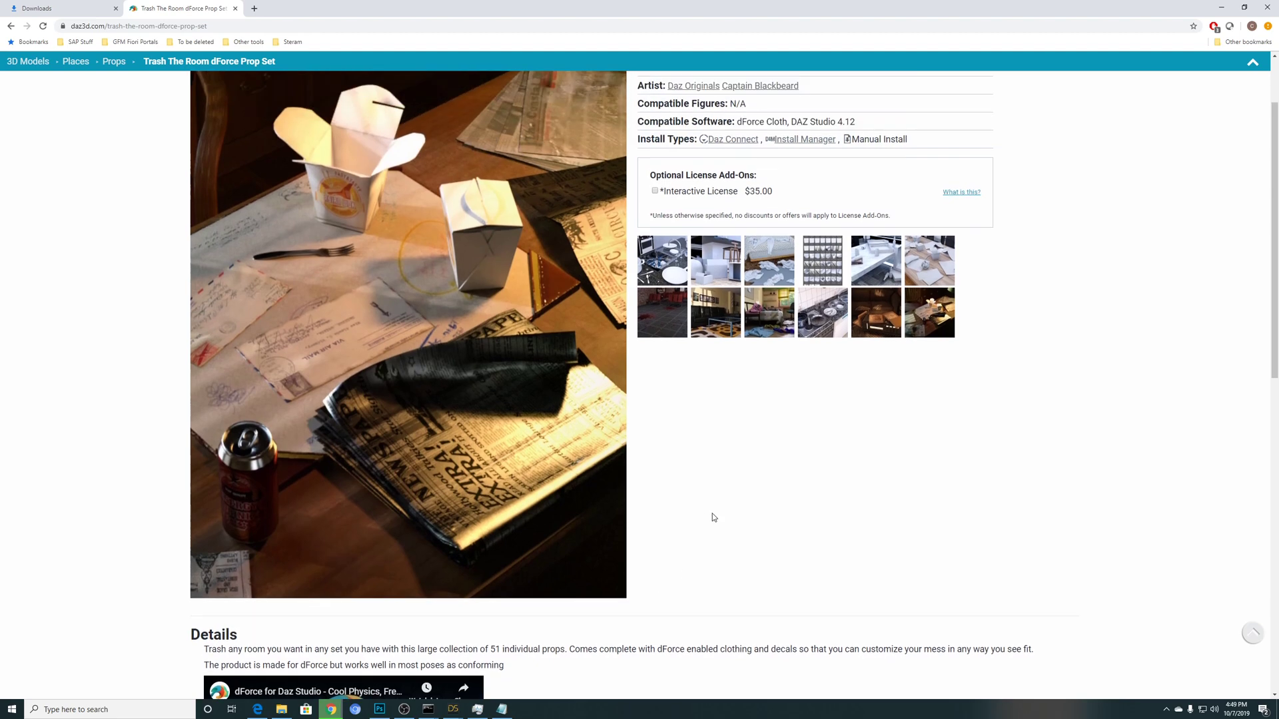
{"action": "left_click", "coordinate": [812, 258]}
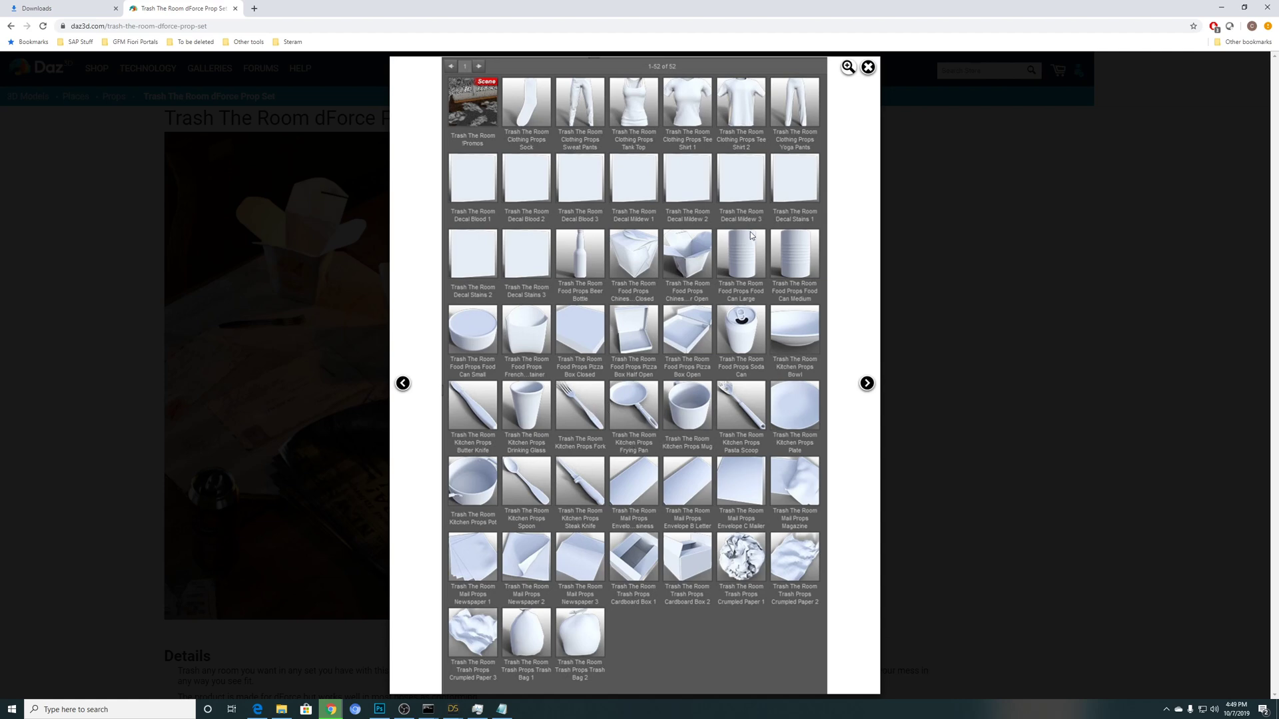
{"action": "left_click", "coordinate": [868, 69]}
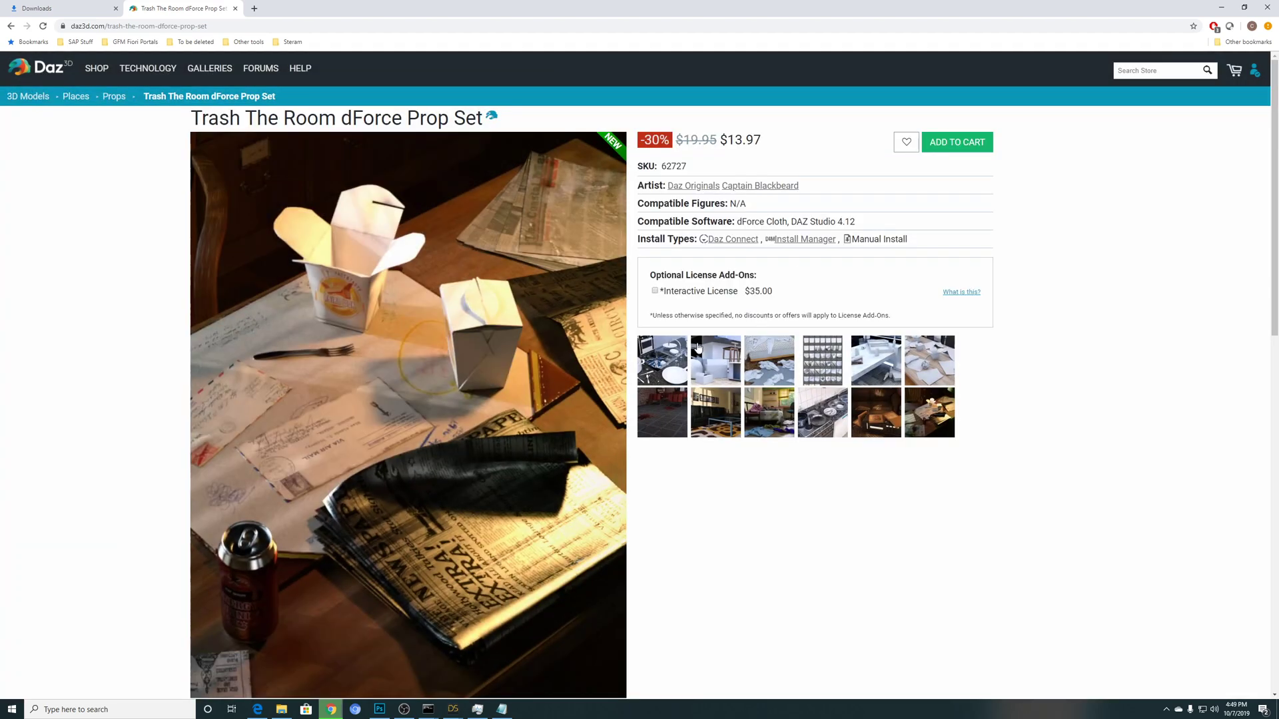
{"action": "left_click", "coordinate": [919, 358]}
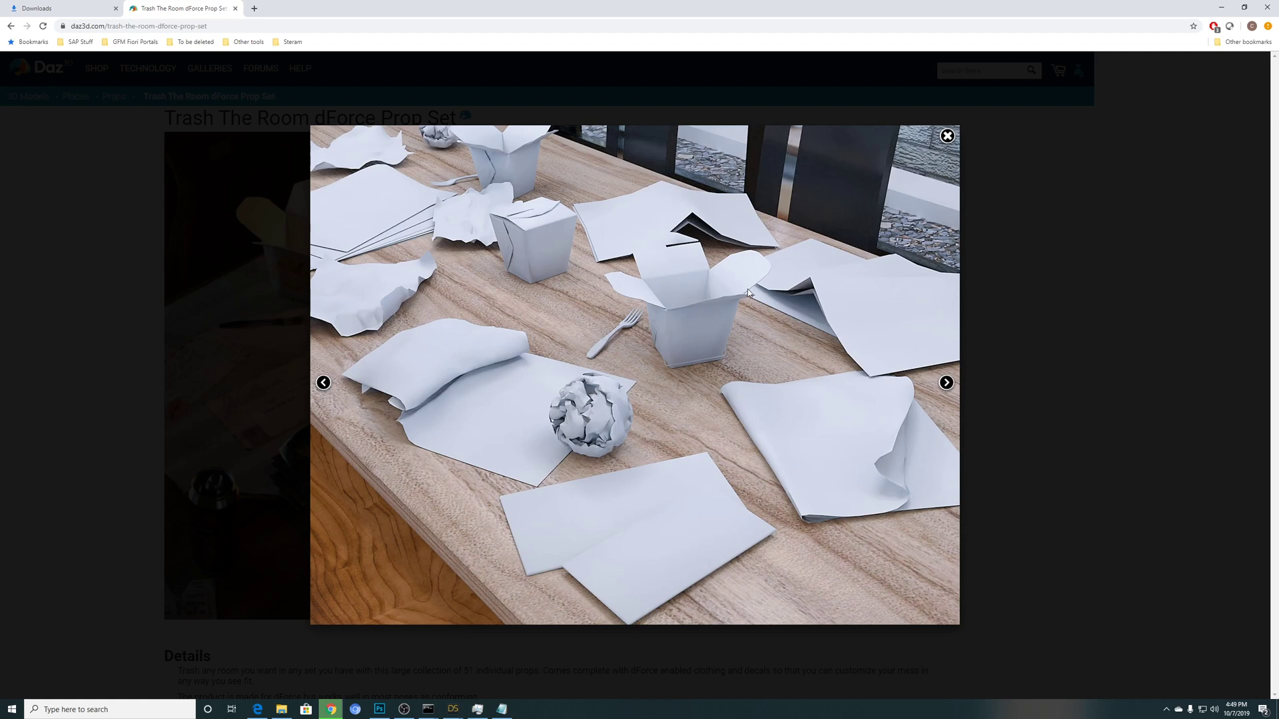
{"action": "left_click", "coordinate": [947, 135]}
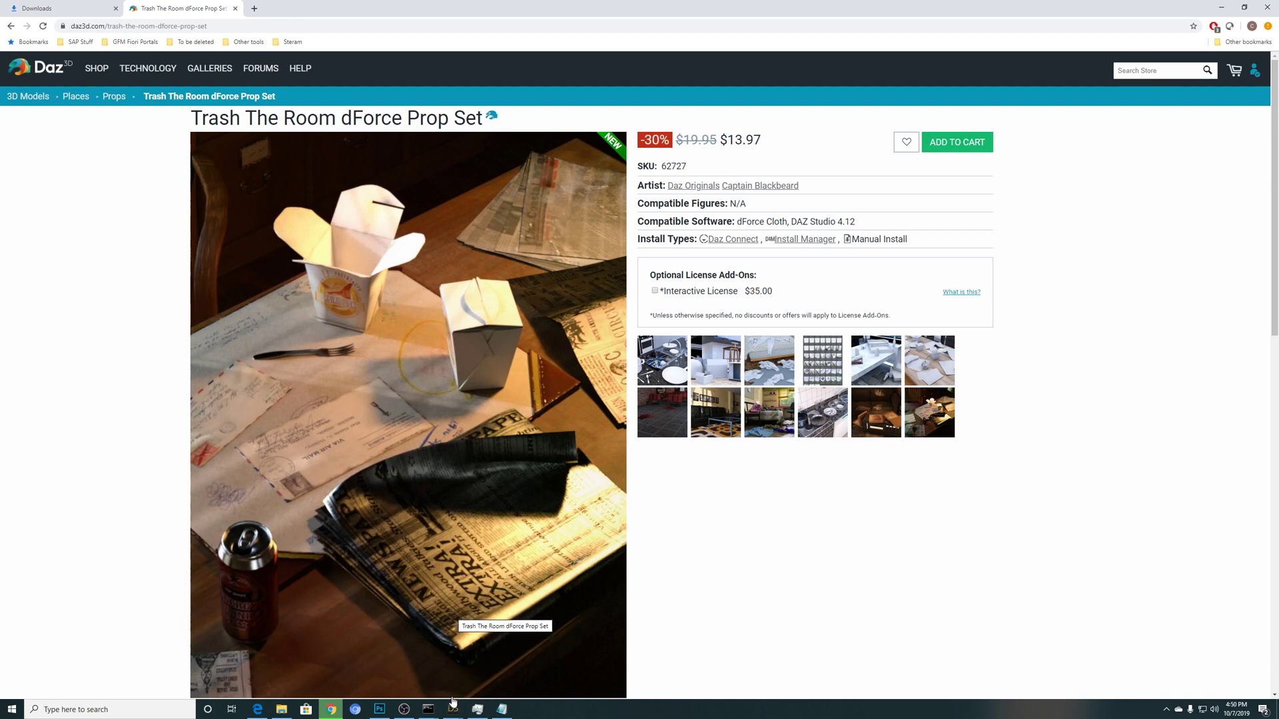
Back in DAZ Studio, clear the existing dForce simulation data
{"action": "mouse_move", "coordinate": [452, 705]}
{"action": "left_click", "coordinate": [496, 684]}
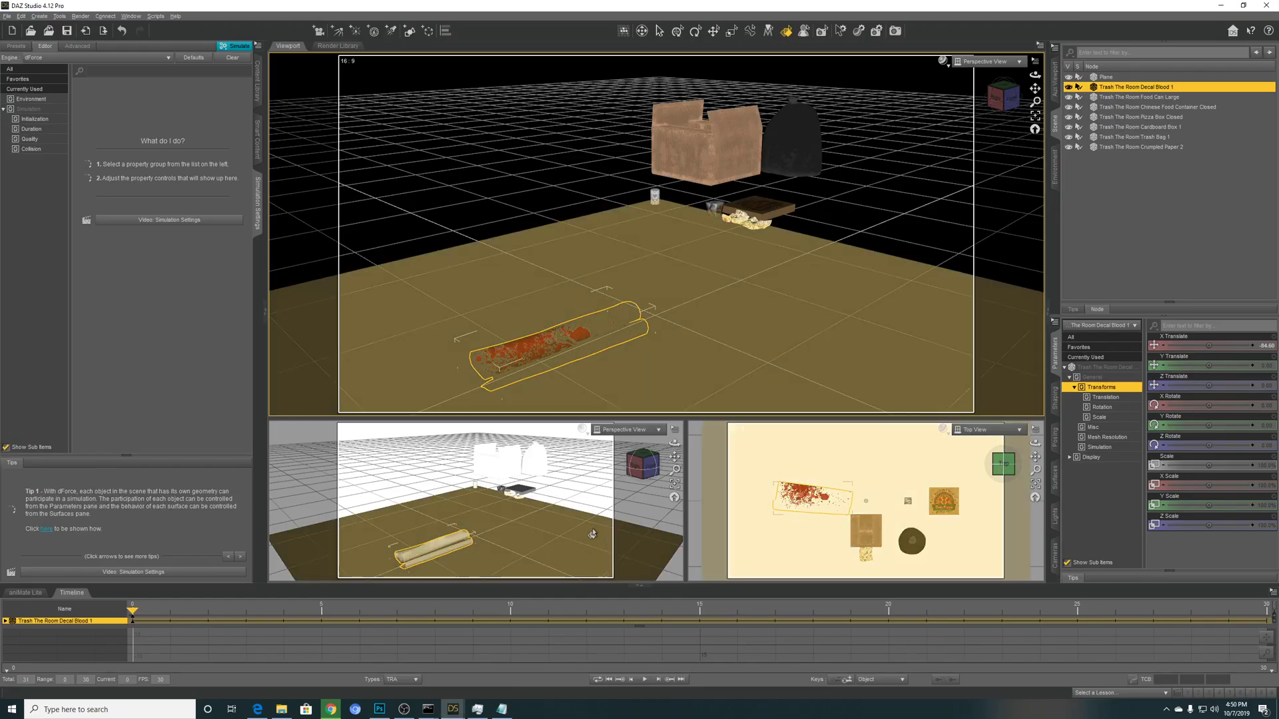
{"action": "left_click", "coordinate": [233, 59]}
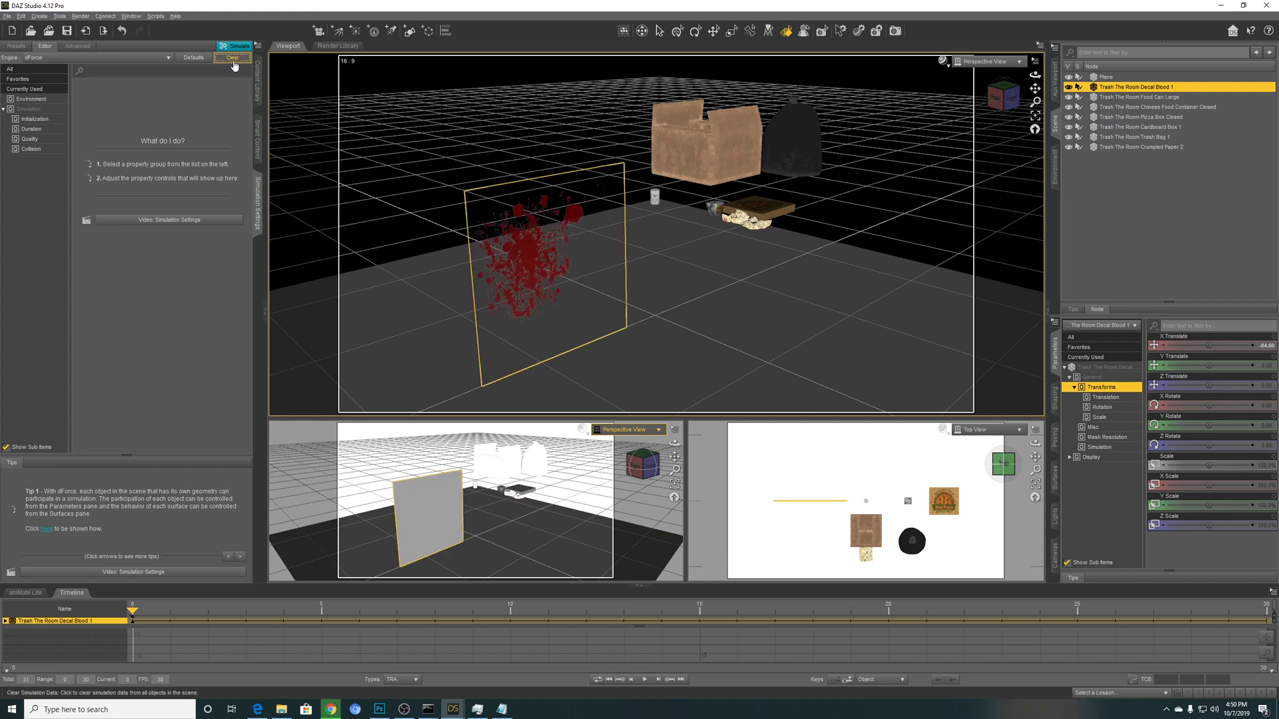
{"action": "left_click_drag", "start_coordinate": [1035, 76], "coordinate": [933, 87]}
Check the box, trash bag, pizza box, food container and paper, then select the Decal Blood 1 plane
{"action": "left_click", "coordinate": [724, 150]}
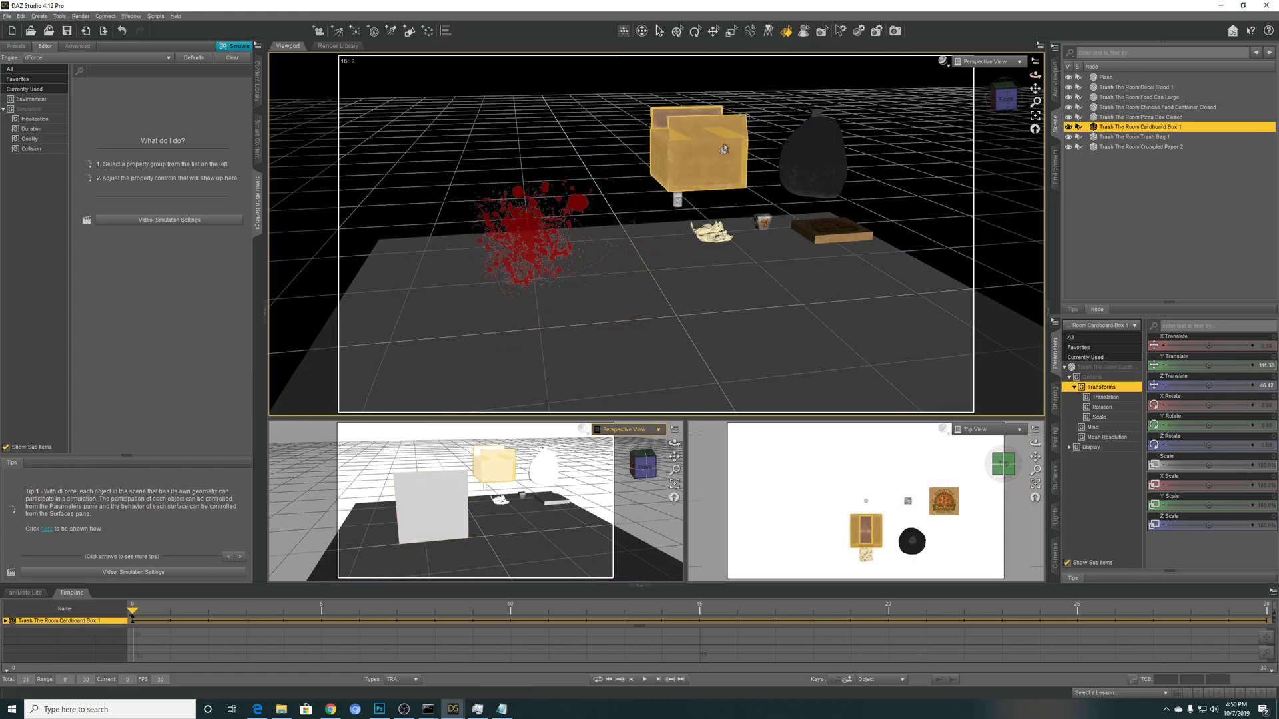
{"action": "left_click", "coordinate": [826, 163]}
{"action": "left_click", "coordinate": [850, 235]}
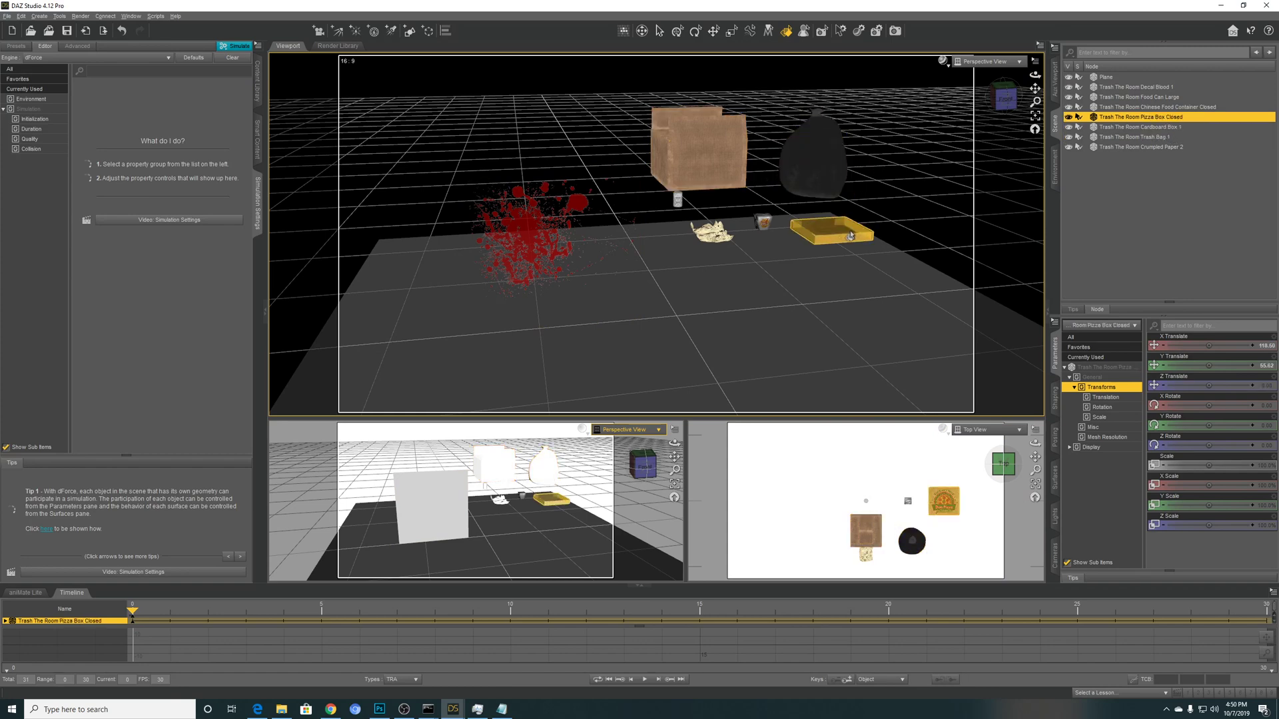
{"action": "left_click", "coordinate": [763, 223]}
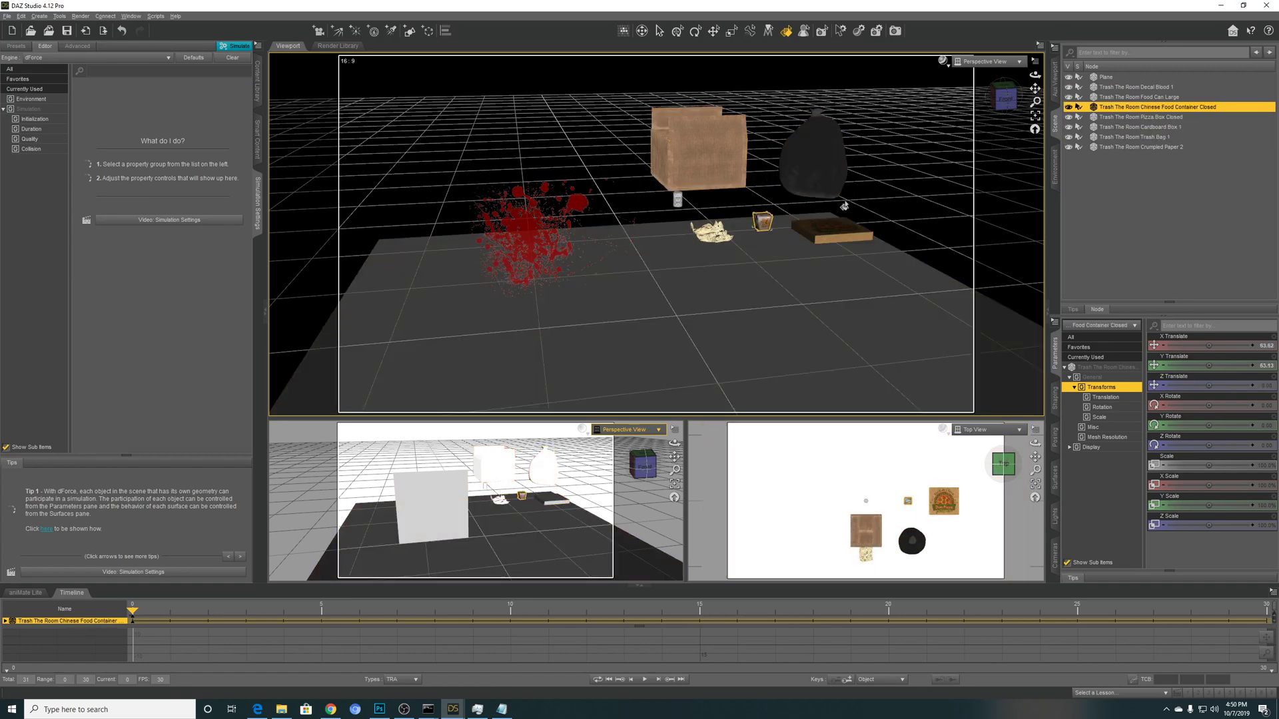
{"action": "left_click", "coordinate": [713, 233]}
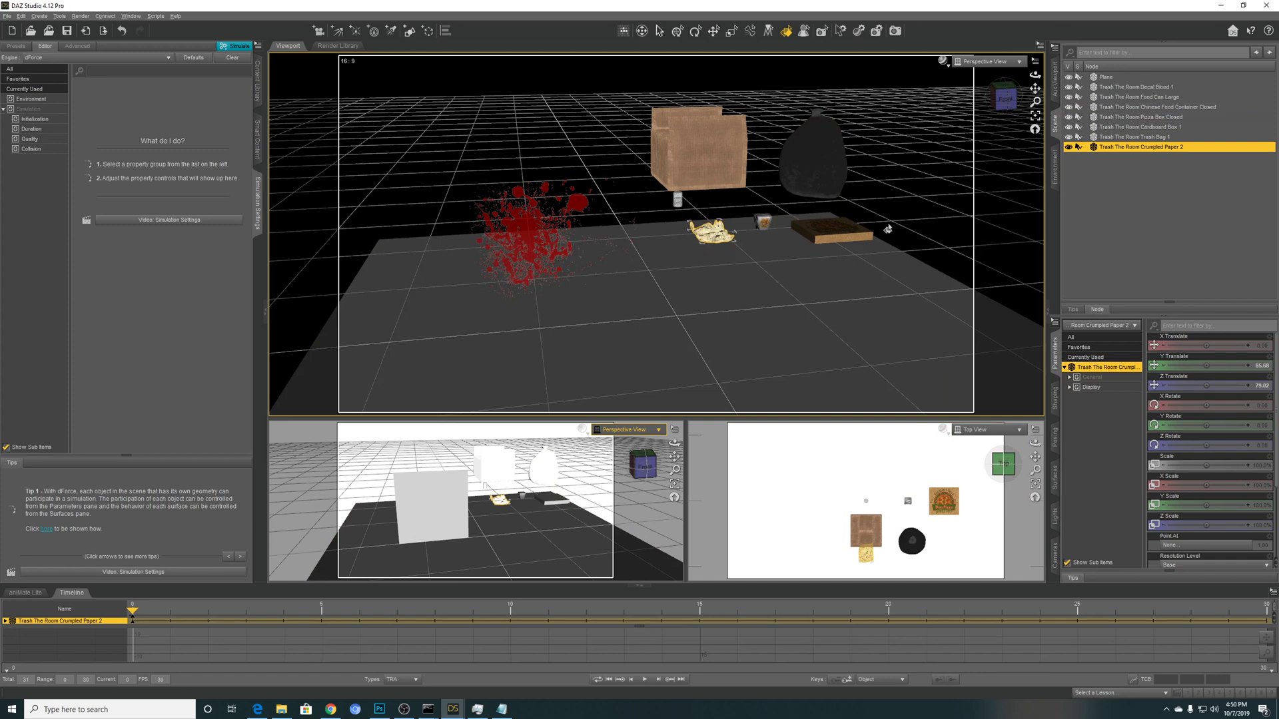
{"action": "left_click", "coordinate": [998, 98]}
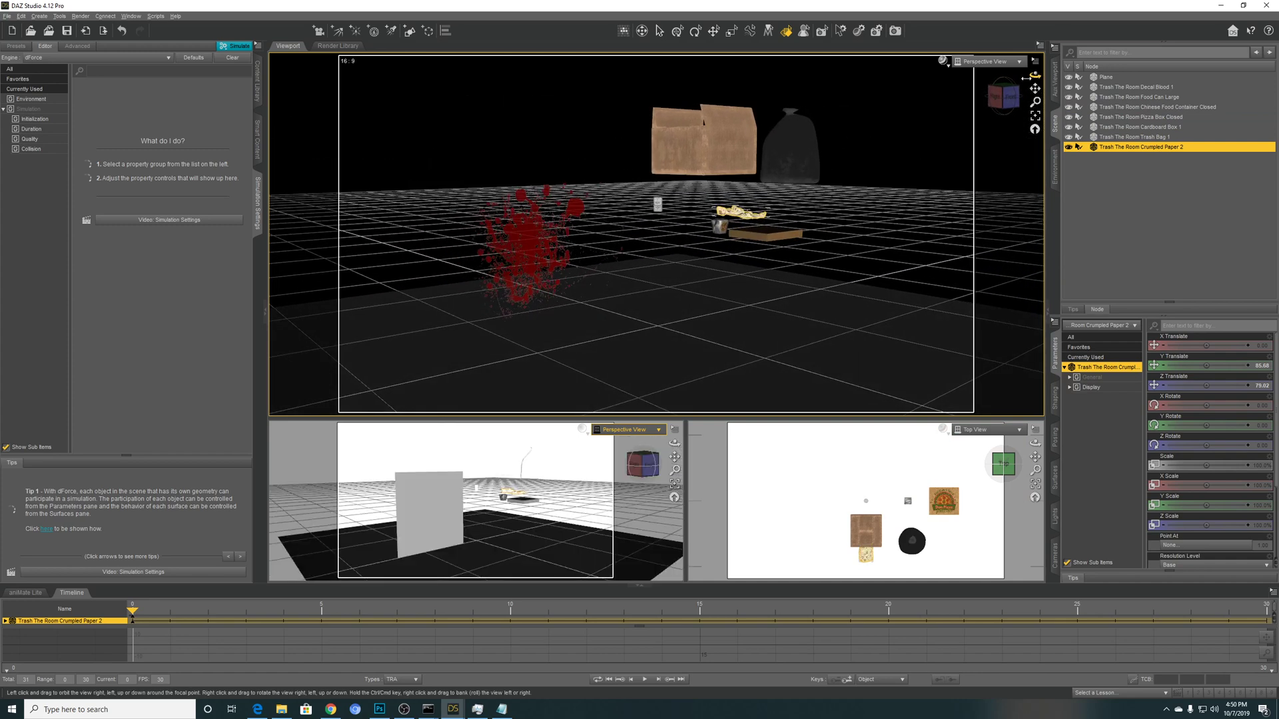
{"action": "left_click", "coordinate": [520, 229]}
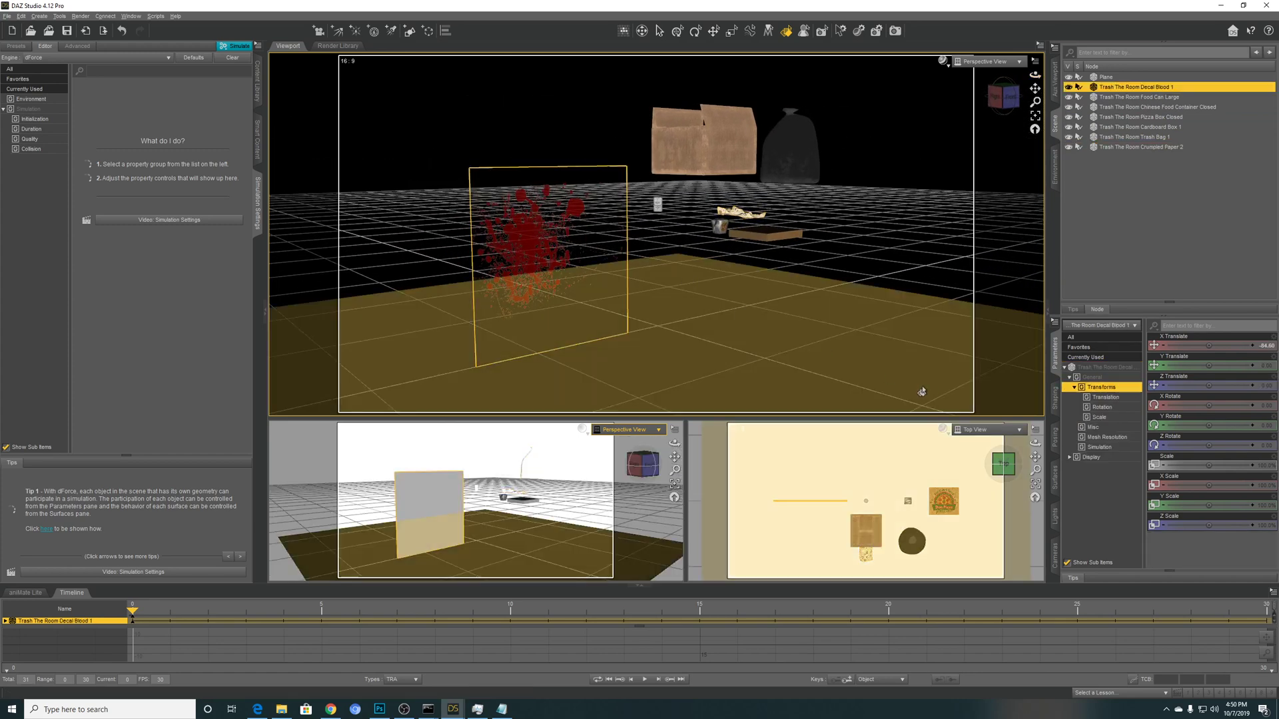
Set the blood decal's X Rotate to -90 so it lies flat
{"action": "left_click_drag", "start_coordinate": [1199, 405], "coordinate": [1183, 405]}
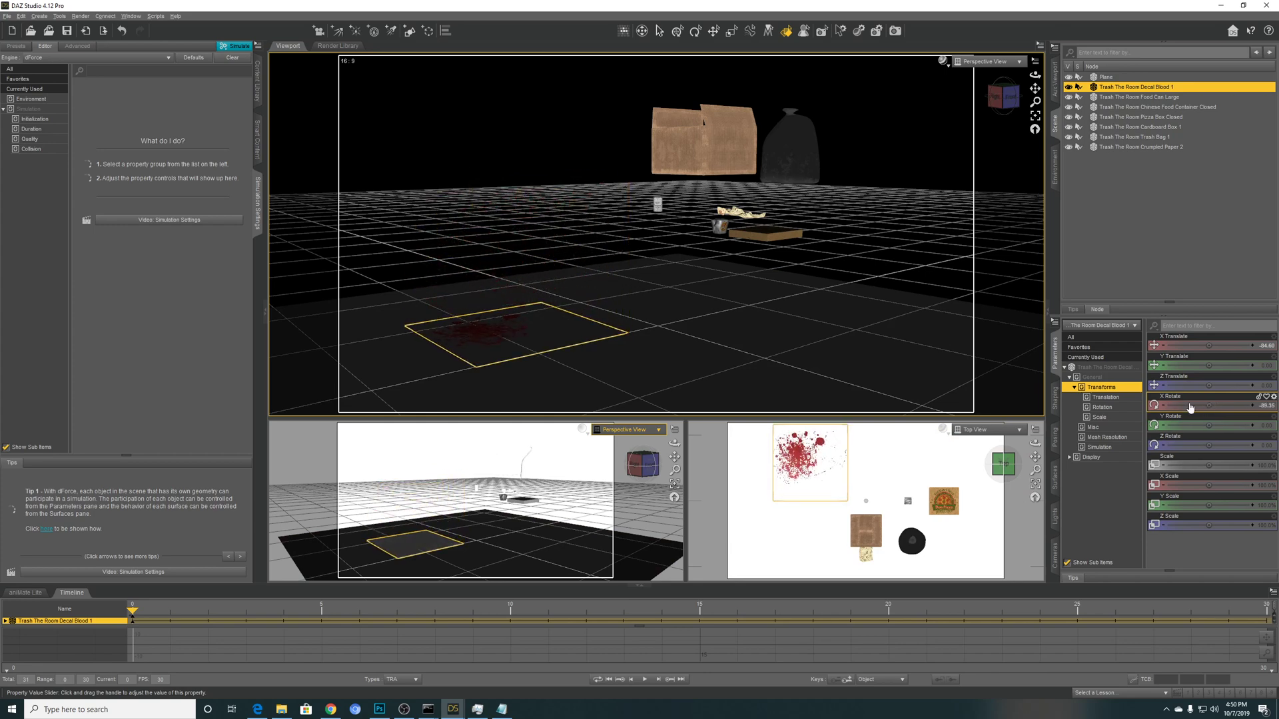
{"action": "left_click_drag", "start_coordinate": [1035, 75], "coordinate": [1031, 119]}
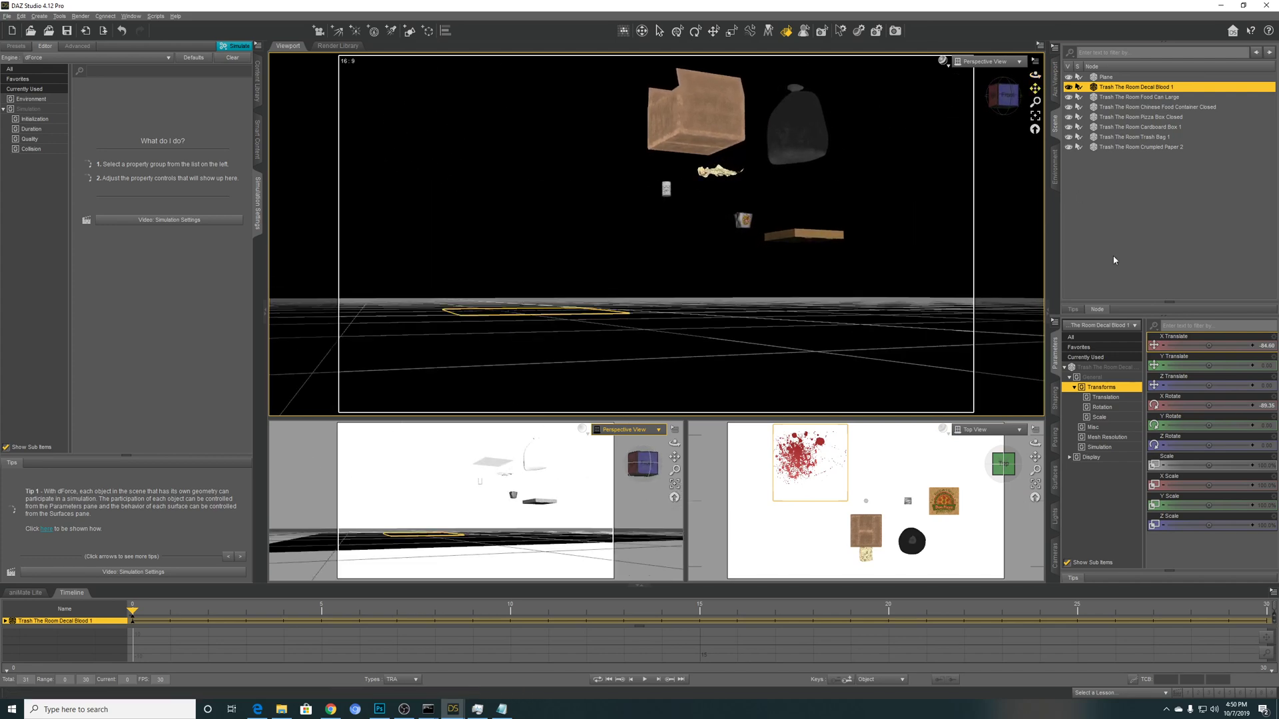
{"action": "left_click", "coordinate": [1266, 405]}
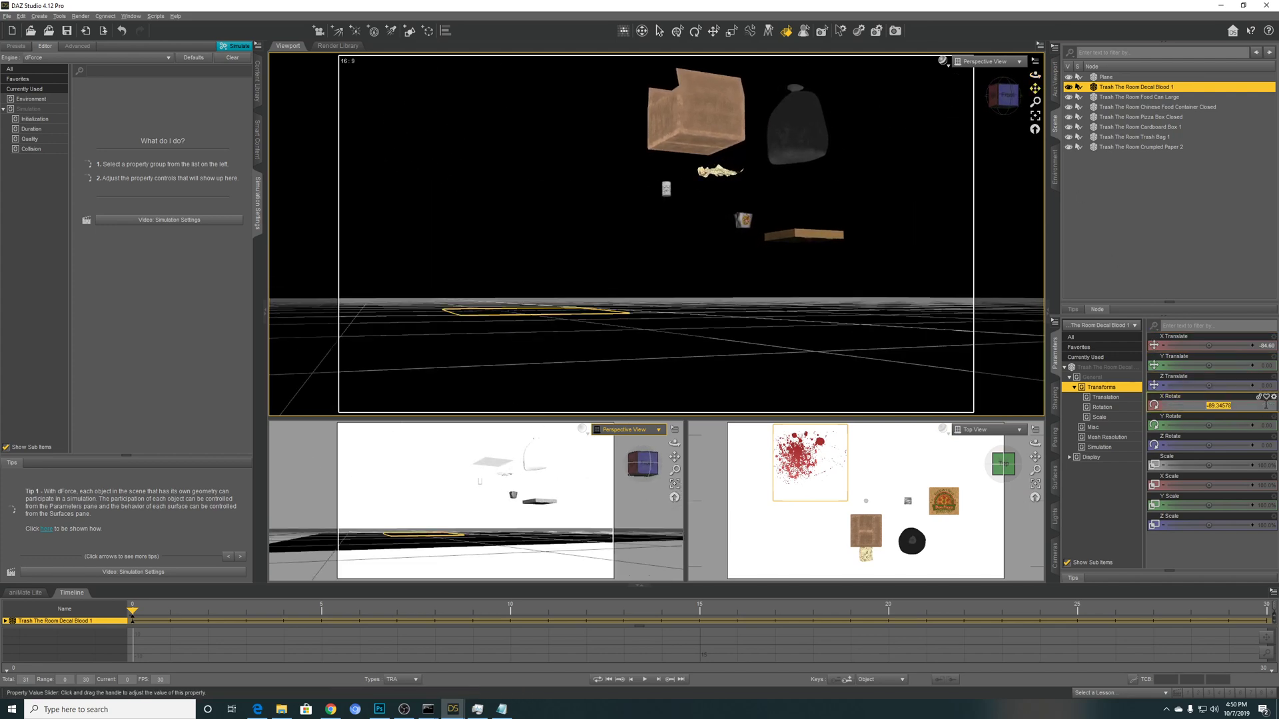
{"action": "type", "text": "-90"}
{"action": "key", "text": "Return"}
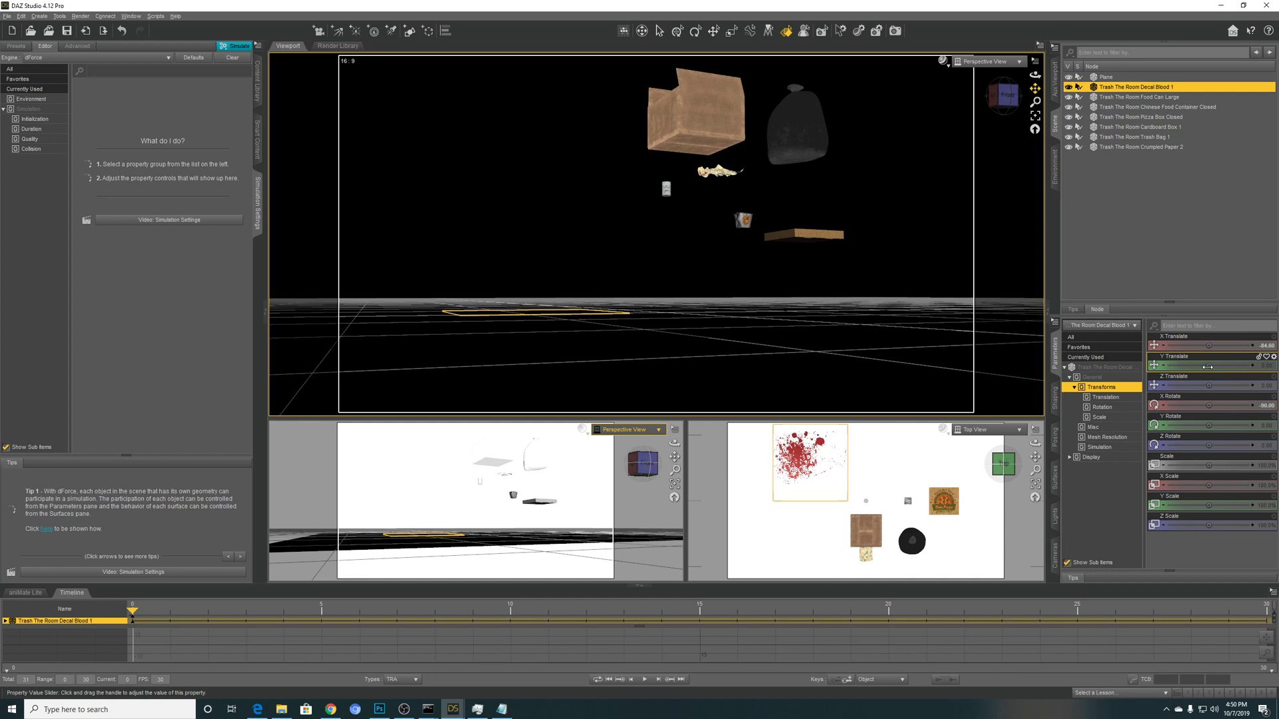
Raise the decal to Y Translate 107.50 and run the dForce simulation
{"action": "left_click_drag", "start_coordinate": [1209, 365], "coordinate": [1260, 365]}
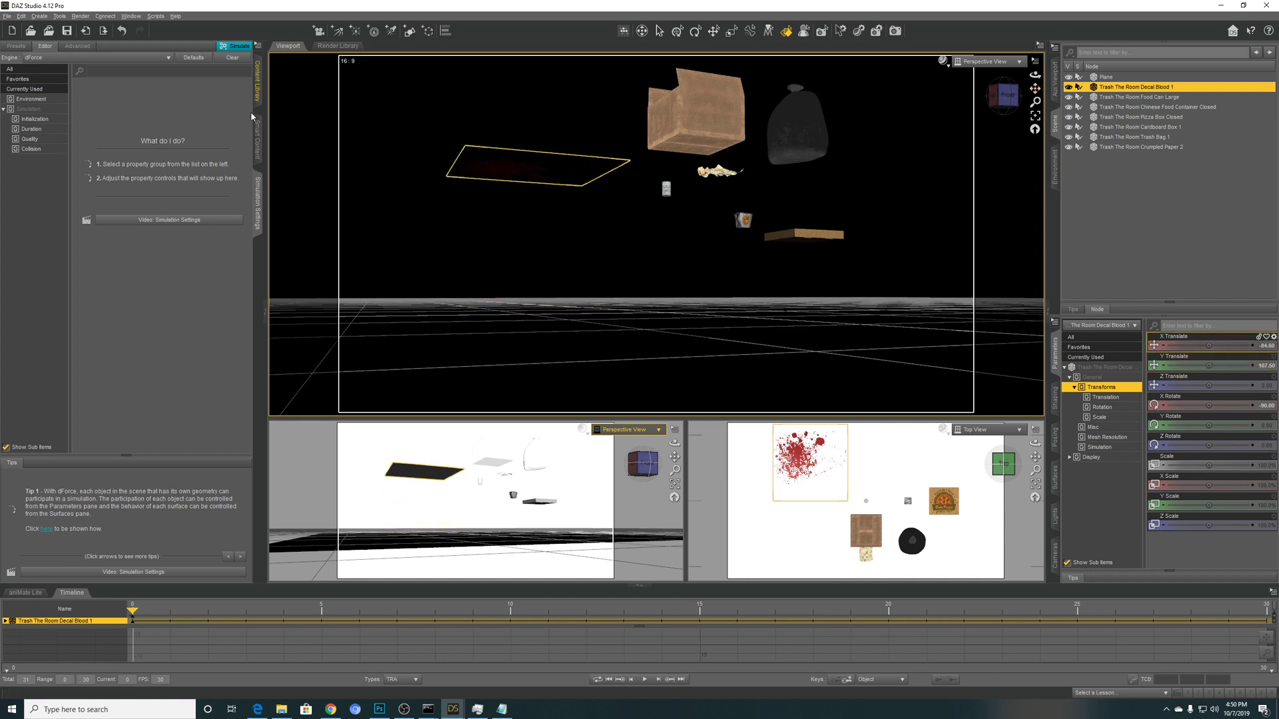
{"action": "left_click", "coordinate": [239, 47]}
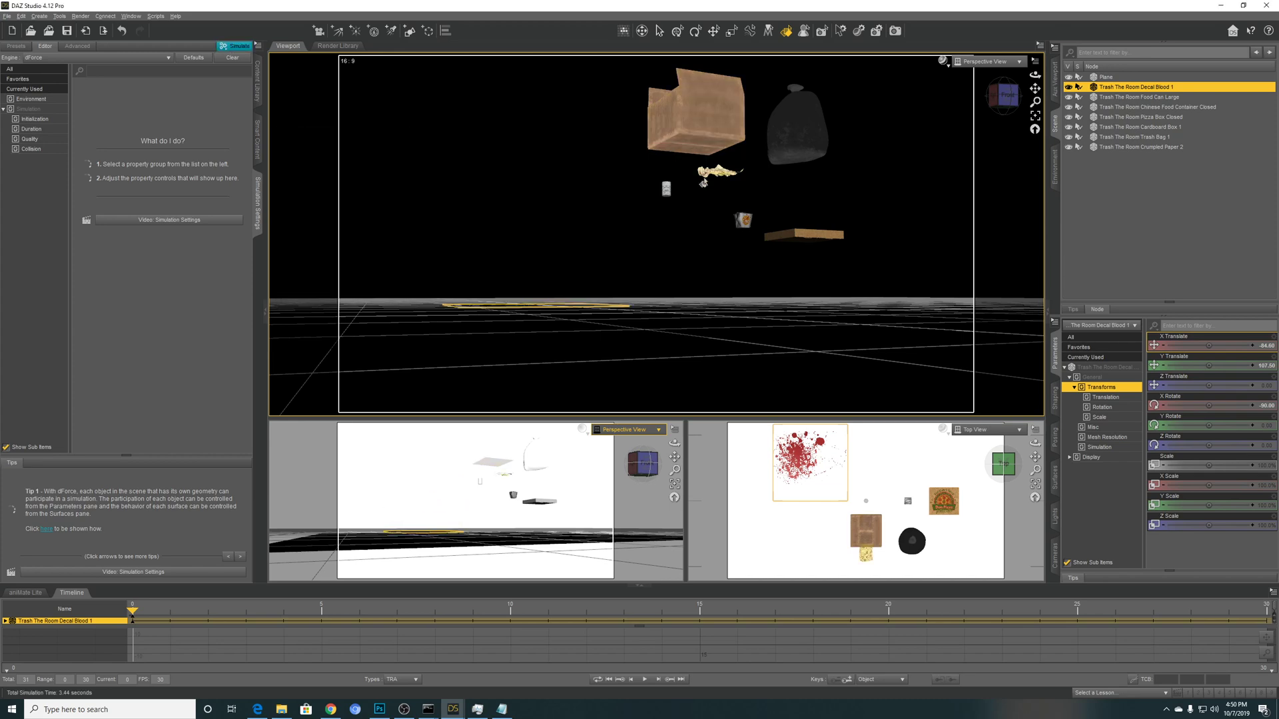
{"action": "left_click_drag", "start_coordinate": [1034, 74], "coordinate": [366, 75]}
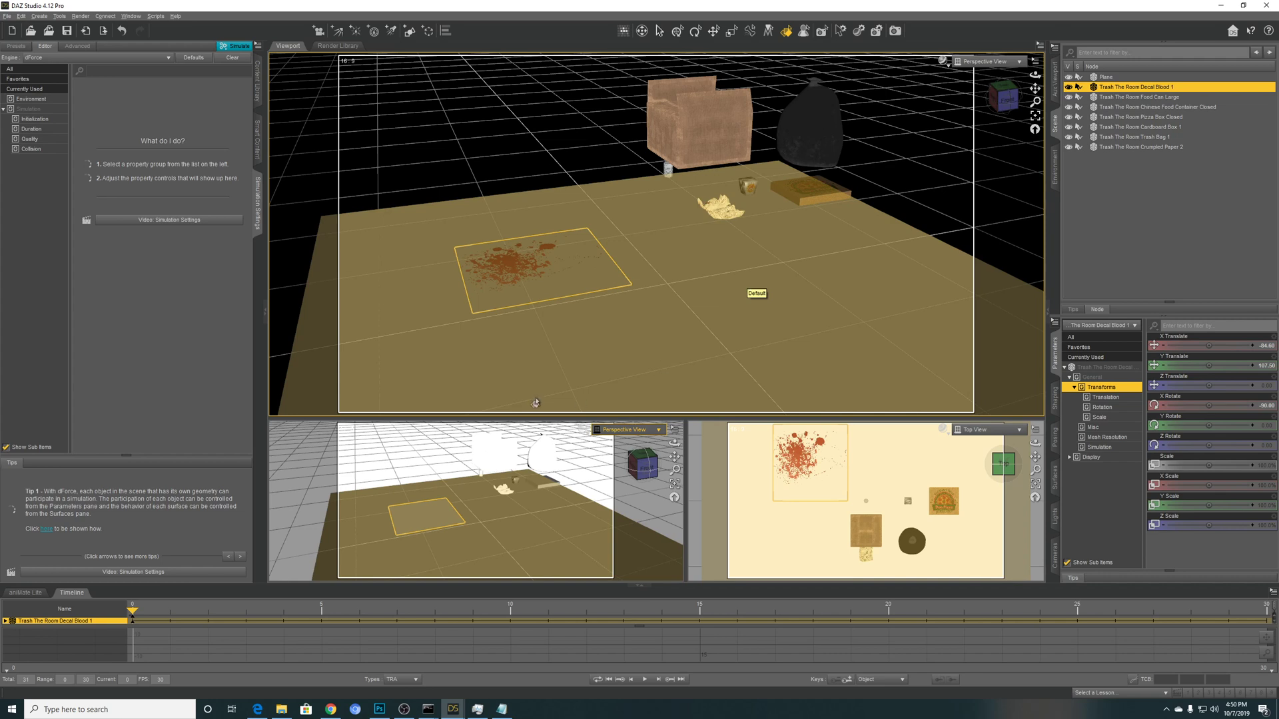
Review the Trash The Room dForce Prop Set page, priced $13.97 instead of $19.95
{"action": "left_click", "coordinate": [330, 709]}
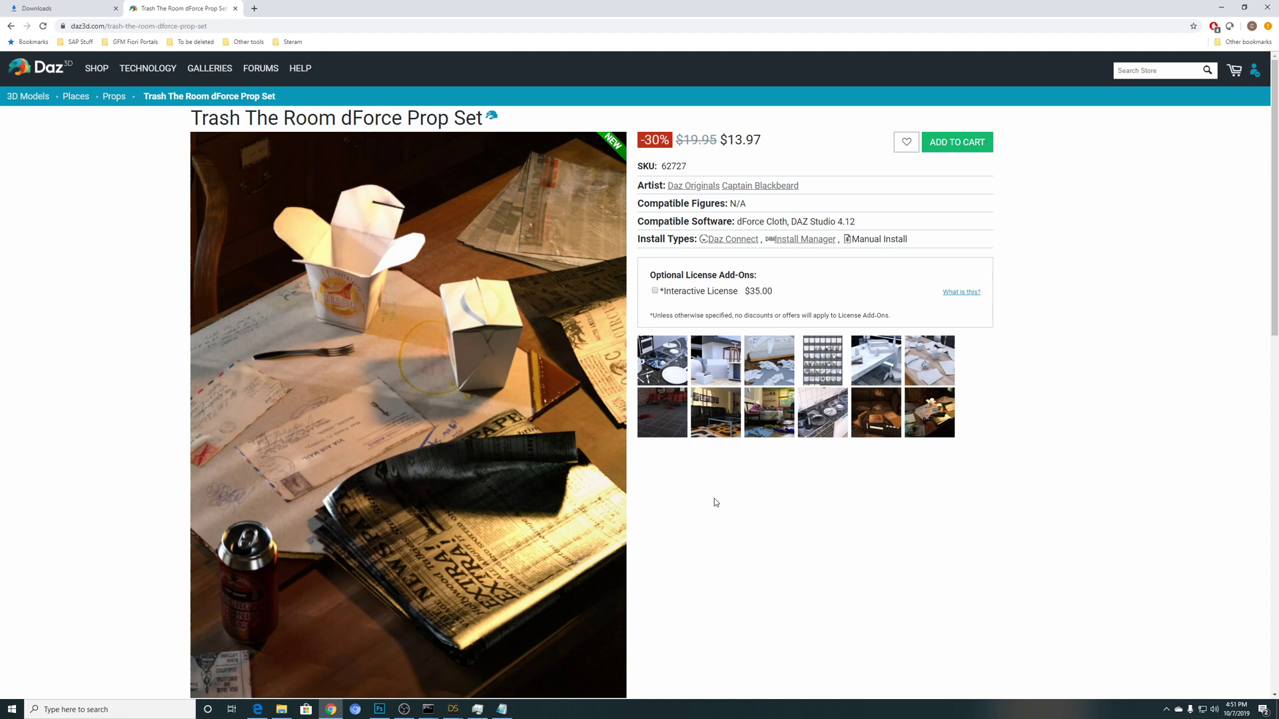
{"action": "scroll", "coordinate": [714, 500], "scroll_direction": "down", "scroll_amount": 2}
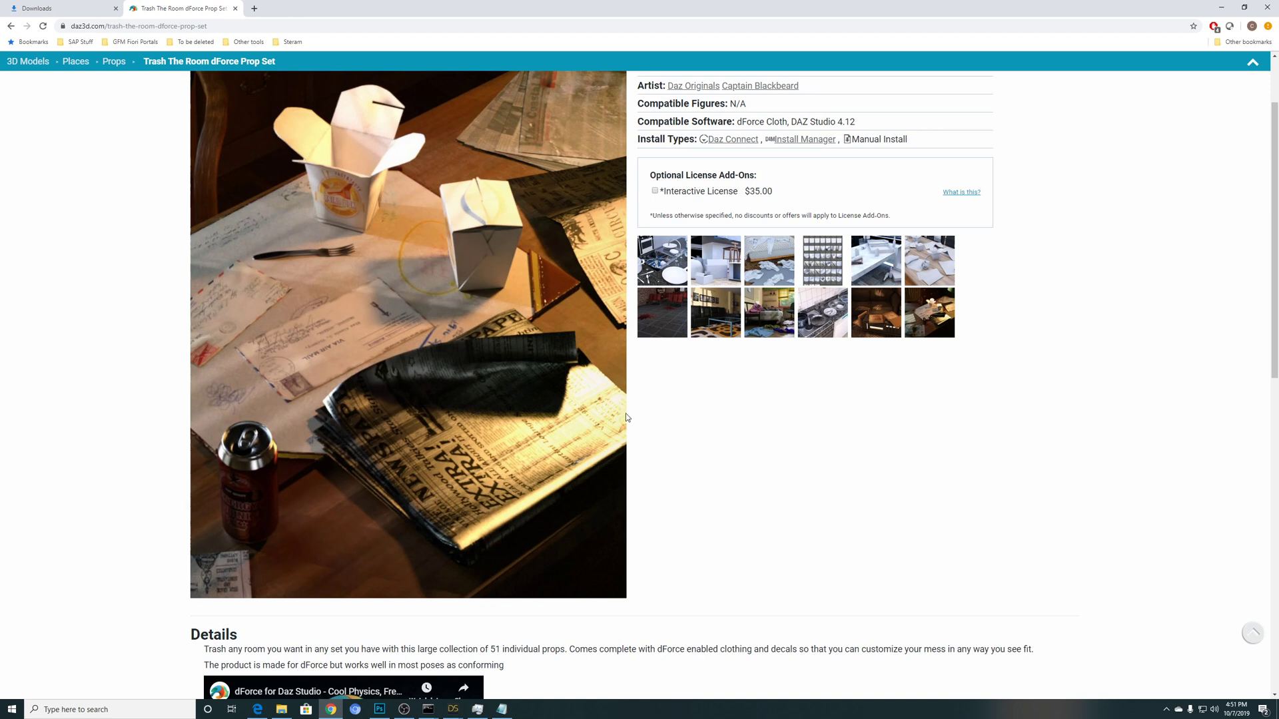
{"action": "scroll", "coordinate": [653, 409], "scroll_direction": "up", "scroll_amount": 2}
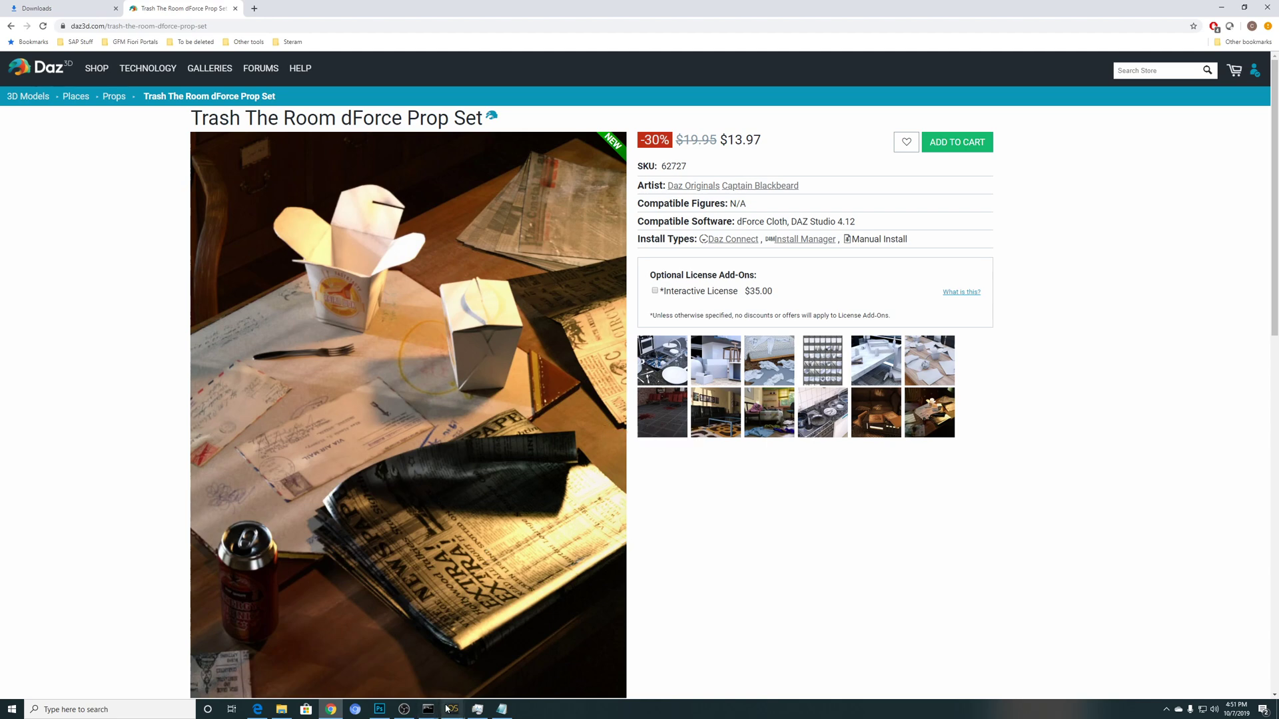
Switch the Newsroom scene's viewport to Perspective View
{"action": "mouse_move", "coordinate": [452, 711]}
{"action": "left_click", "coordinate": [398, 668]}
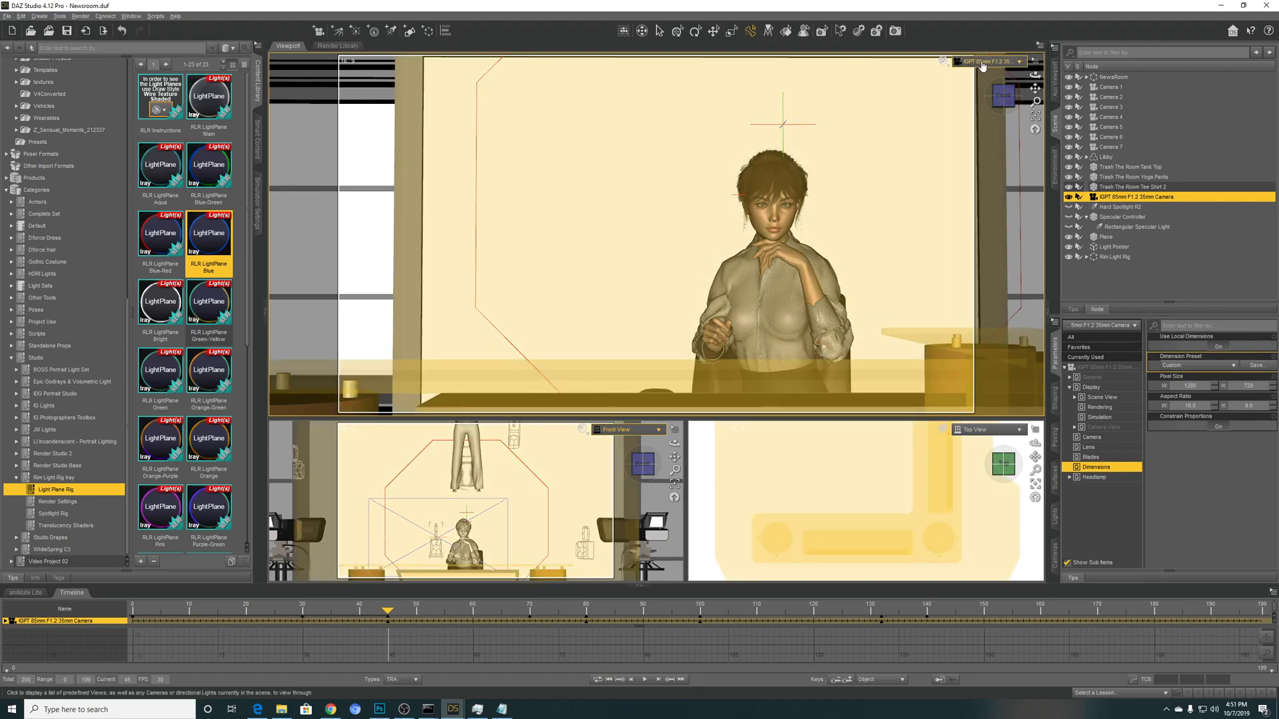
{"action": "left_click", "coordinate": [983, 61]}
{"action": "left_click", "coordinate": [979, 67]}
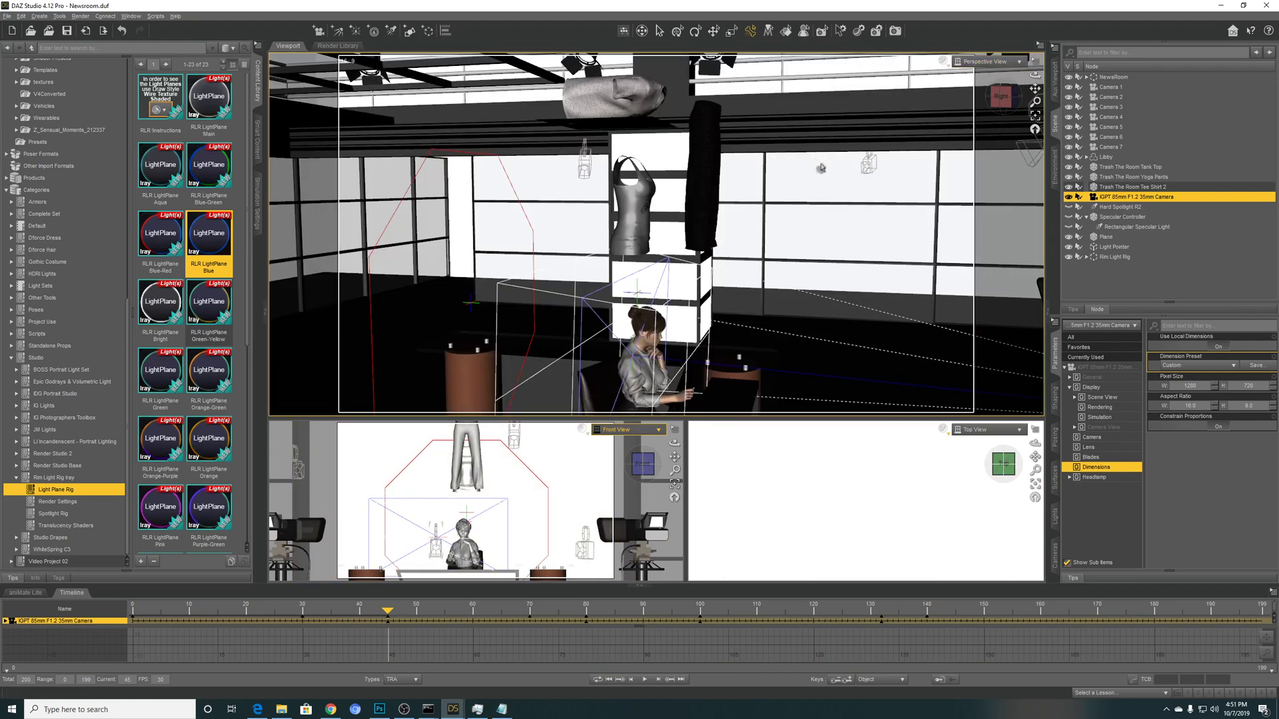
Close in on the tee shirt, tank top and yoga pants, then select the Plane beneath them
{"action": "left_click_drag", "start_coordinate": [1002, 95], "coordinate": [930, 163]}
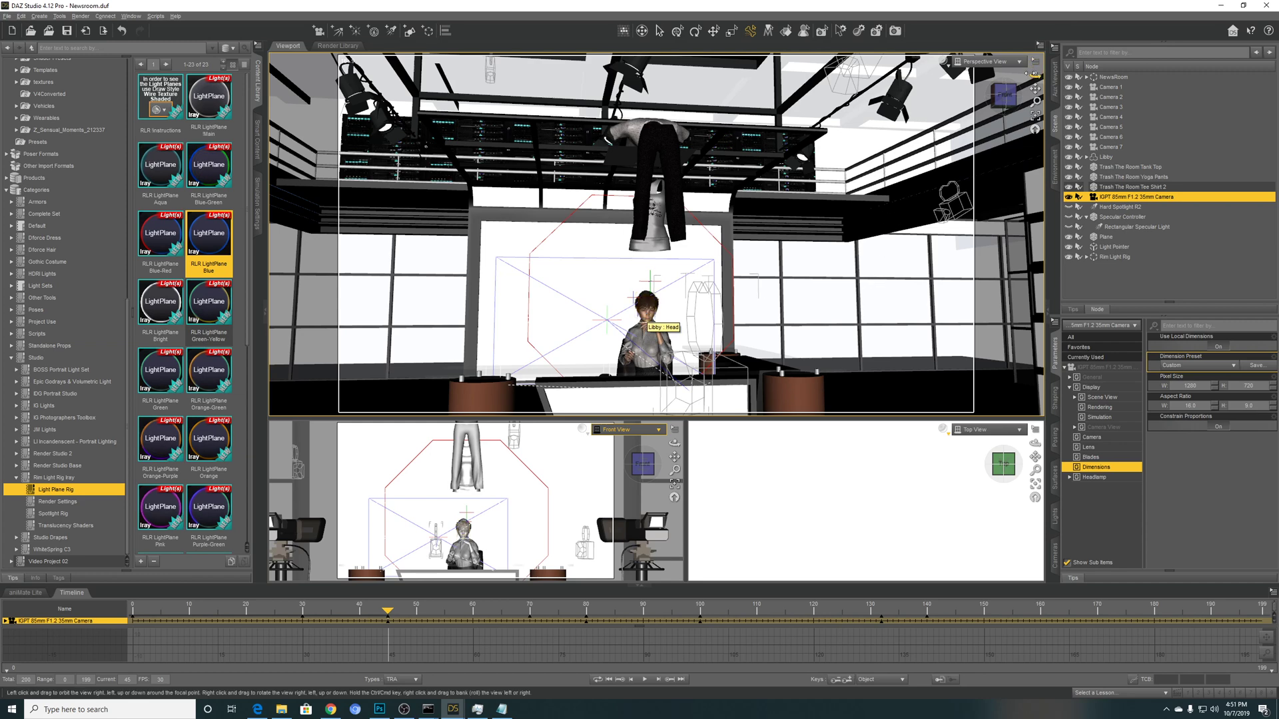
{"action": "left_click_drag", "start_coordinate": [1034, 76], "coordinate": [653, 213]}
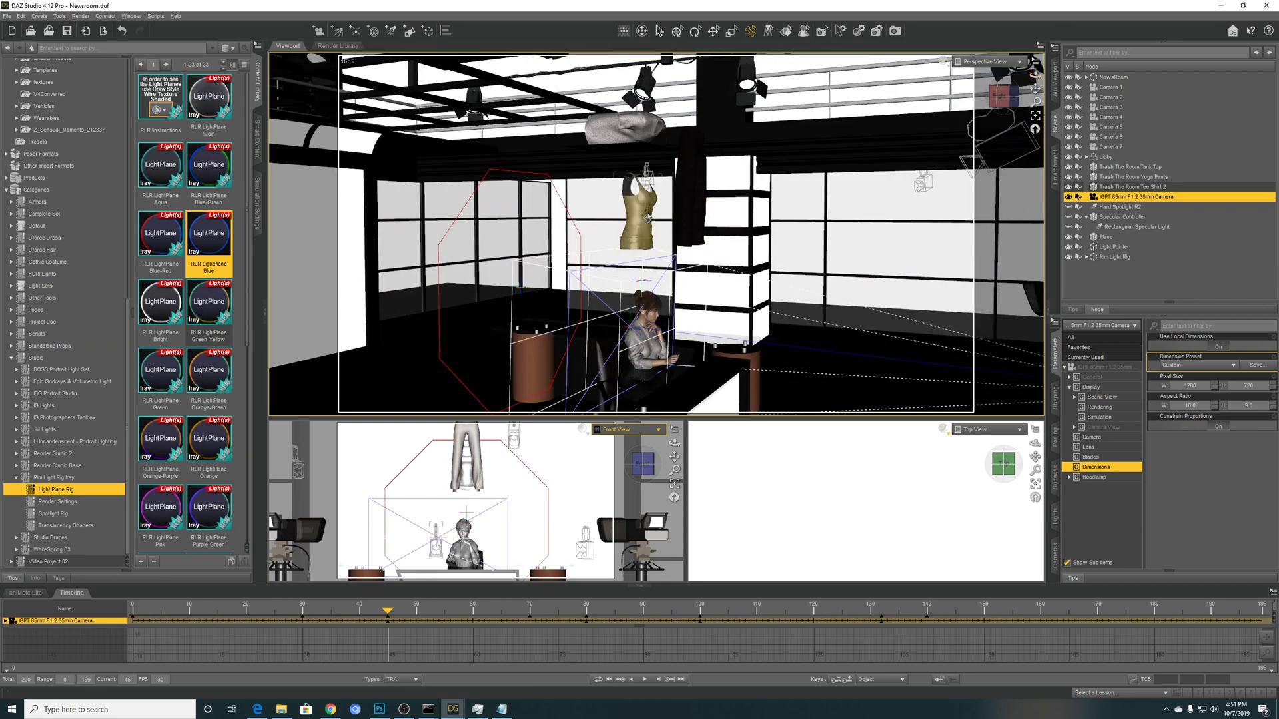
{"action": "scroll", "coordinate": [759, 190], "scroll_direction": "up", "scroll_amount": 6}
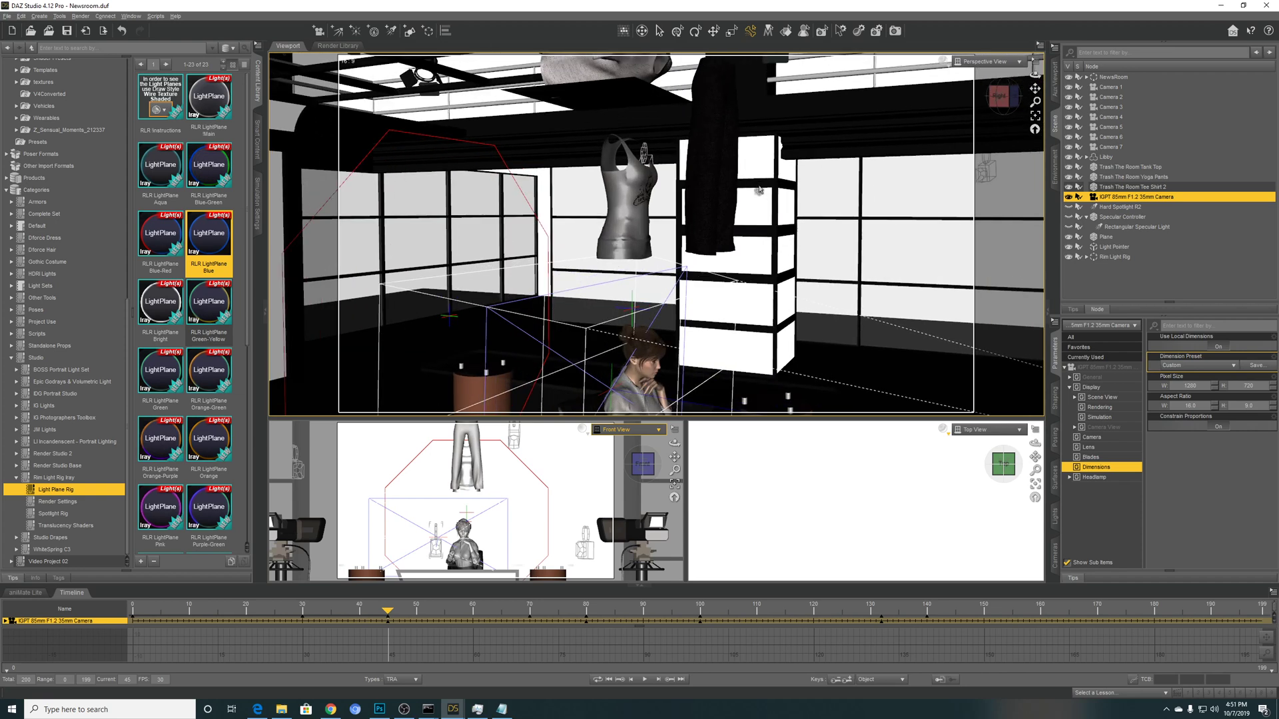
{"action": "scroll", "coordinate": [760, 190], "scroll_direction": "up", "scroll_amount": 2}
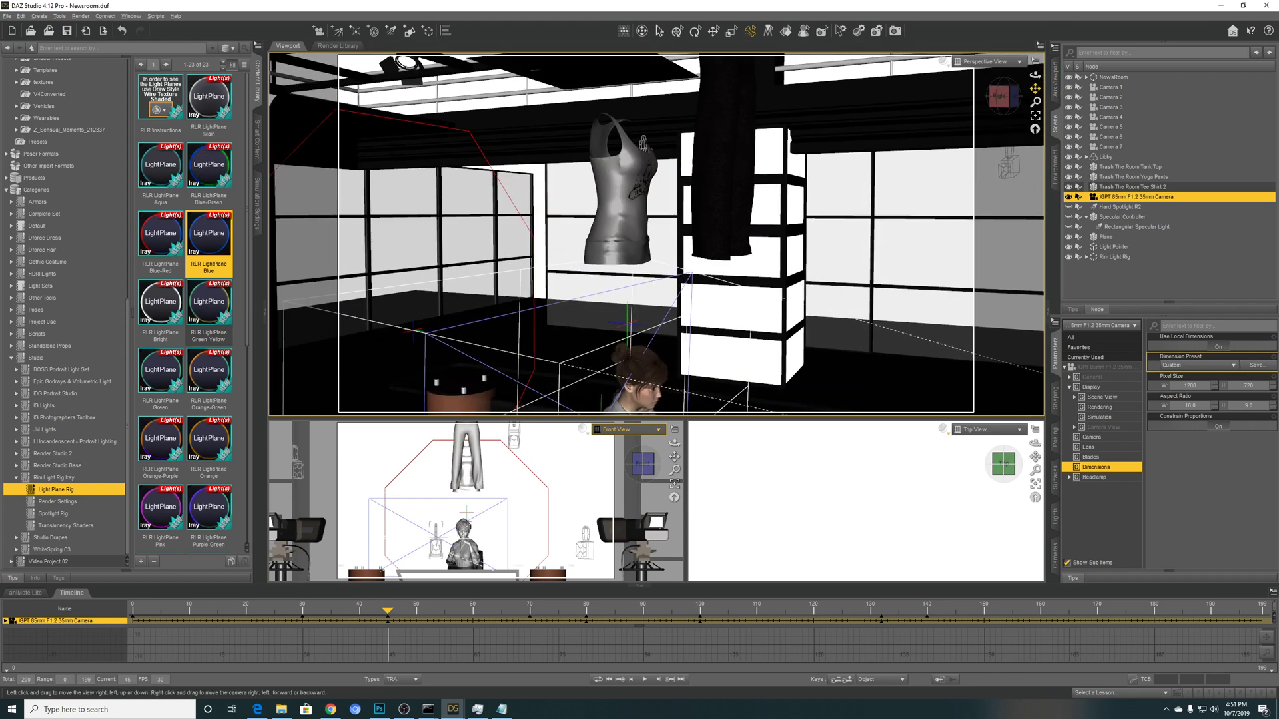
{"action": "left_click_drag", "start_coordinate": [644, 141], "coordinate": [629, 167]}
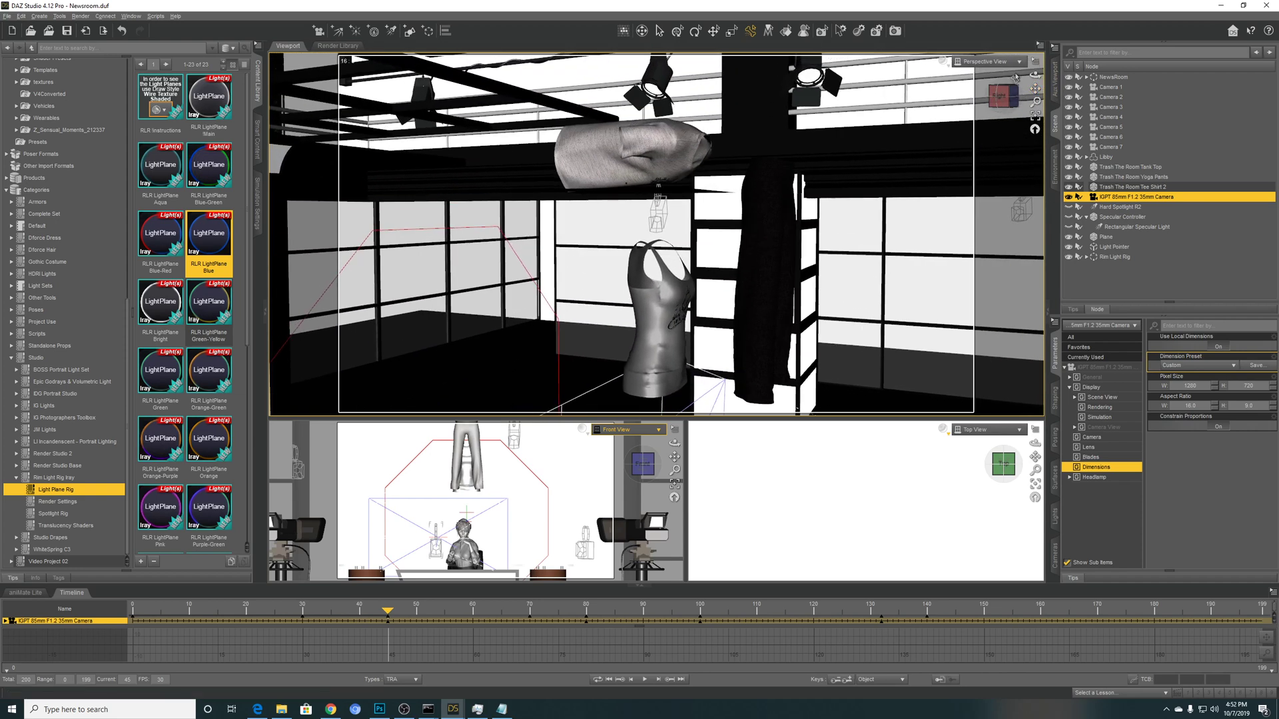
{"action": "left_click", "coordinate": [629, 167]}
{"action": "left_click_drag", "start_coordinate": [1035, 75], "coordinate": [1020, 95]}
{"action": "left_click", "coordinate": [653, 214]}
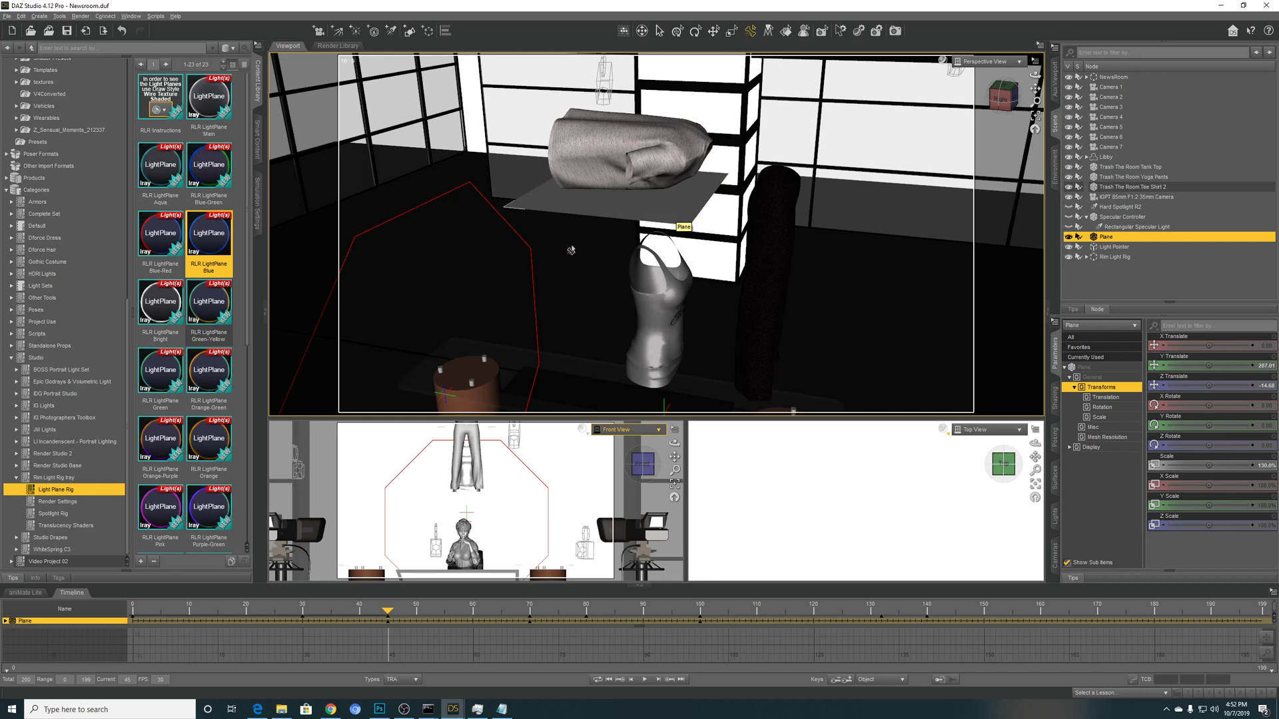
Pan over the shelf, then bring the Daz Video Assets 13 dforce animation folder forward
{"action": "mouse_move", "coordinate": [1035, 88]}
{"action": "left_mouse_down"}
{"action": "mouse_move", "coordinate": [1025, 118]}
{"action": "mouse_move", "coordinate": [1034, 77]}
{"action": "mouse_move", "coordinate": [1026, 102]}
{"action": "left_mouse_up"}
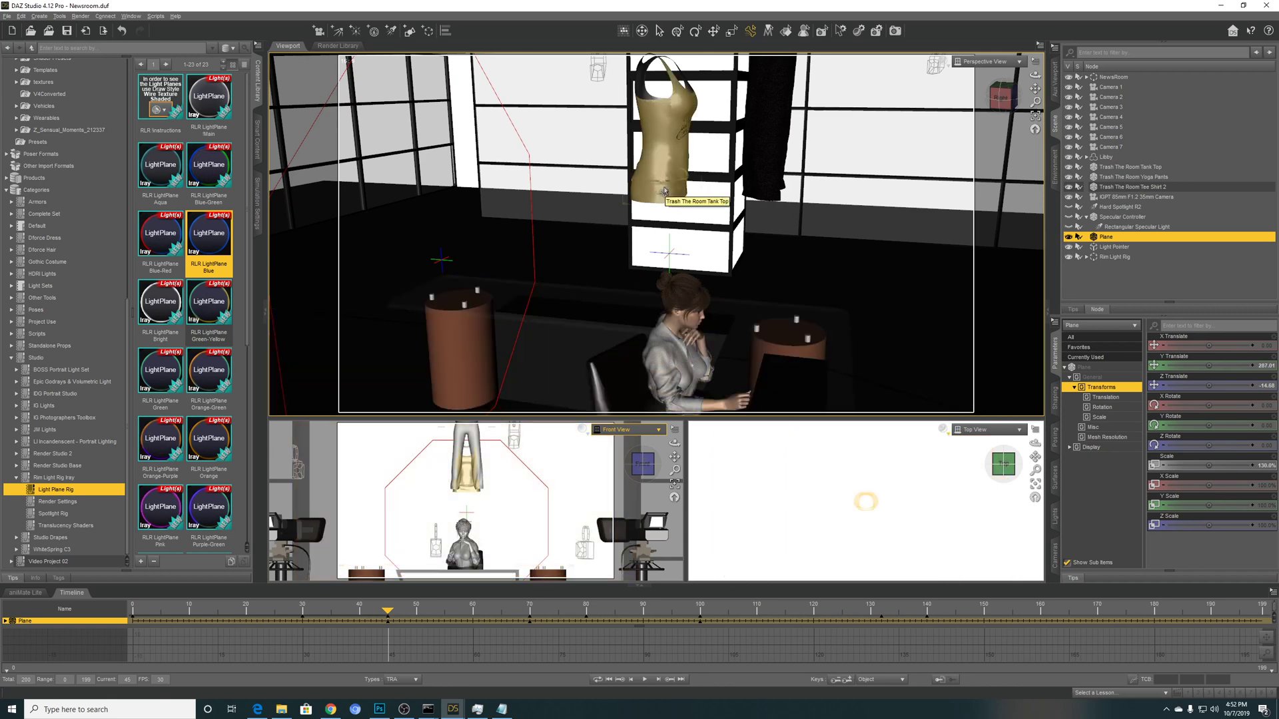
{"action": "left_click_drag", "start_coordinate": [1035, 87], "coordinate": [1034, 73]}
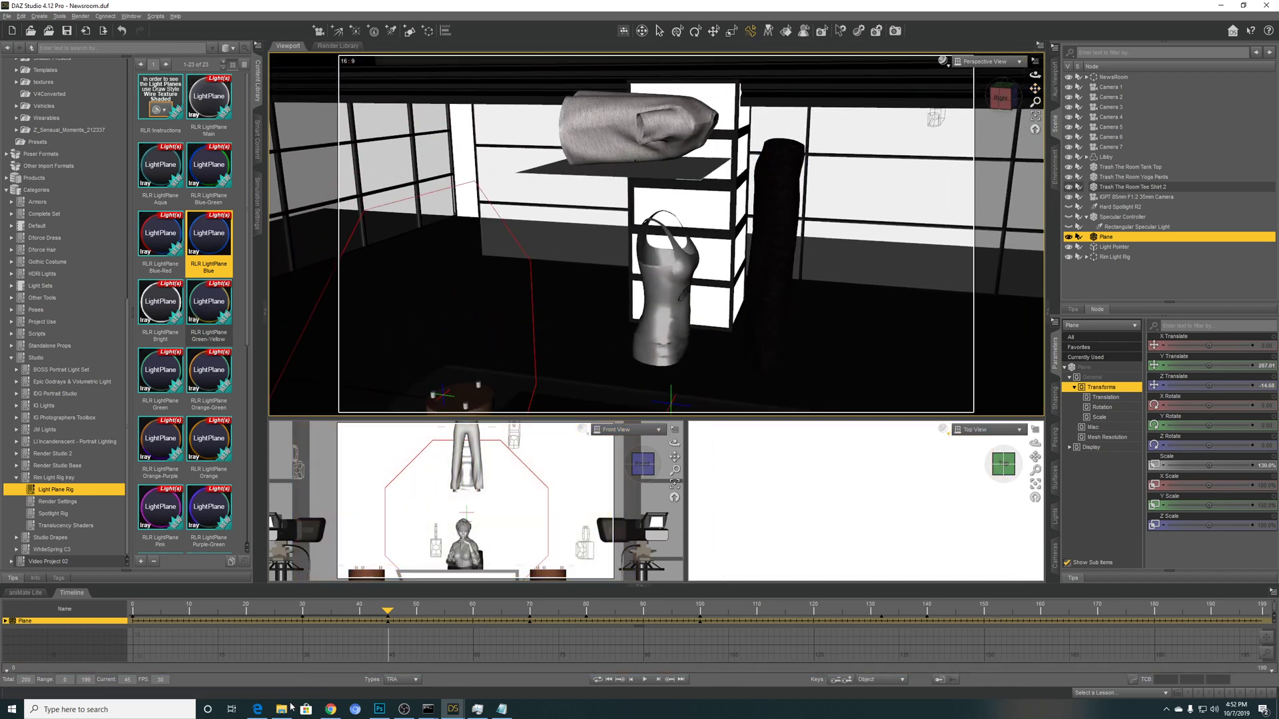
{"action": "left_click", "coordinate": [281, 710]}
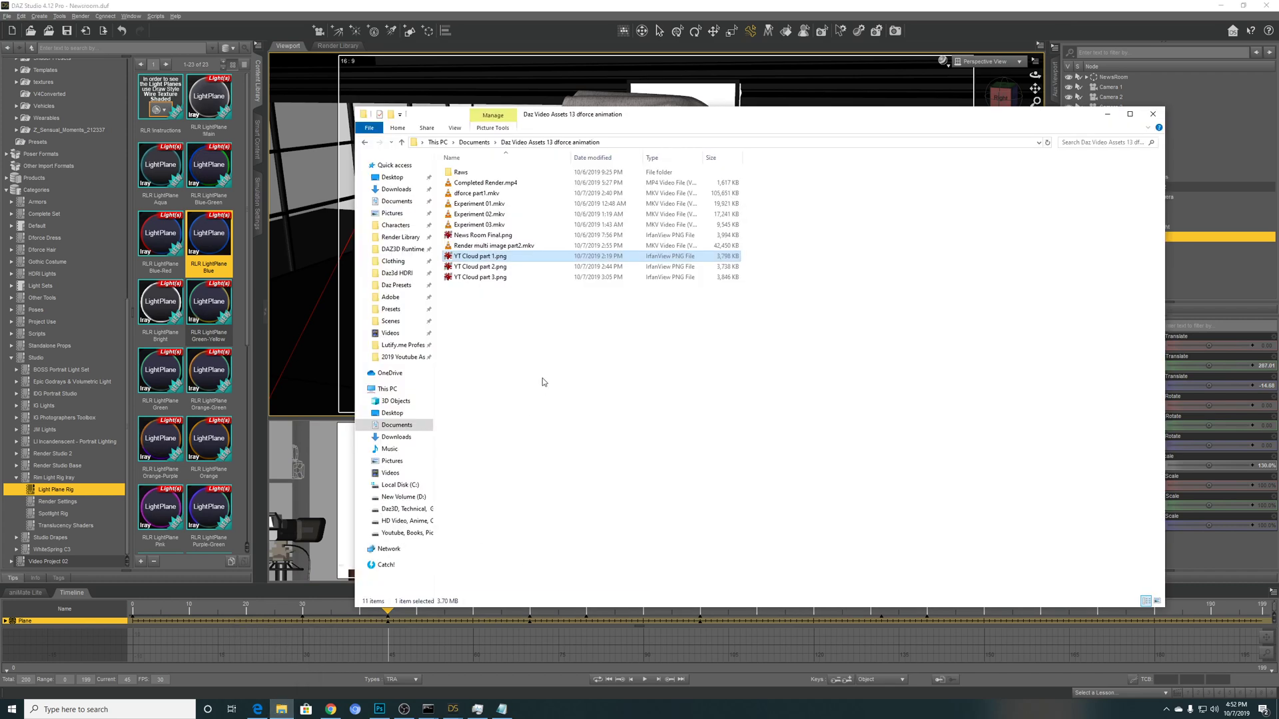
Play Experiment 01.mkv full screen, jump to 00:21, then return it to a window
{"action": "double_click", "coordinate": [480, 203]}
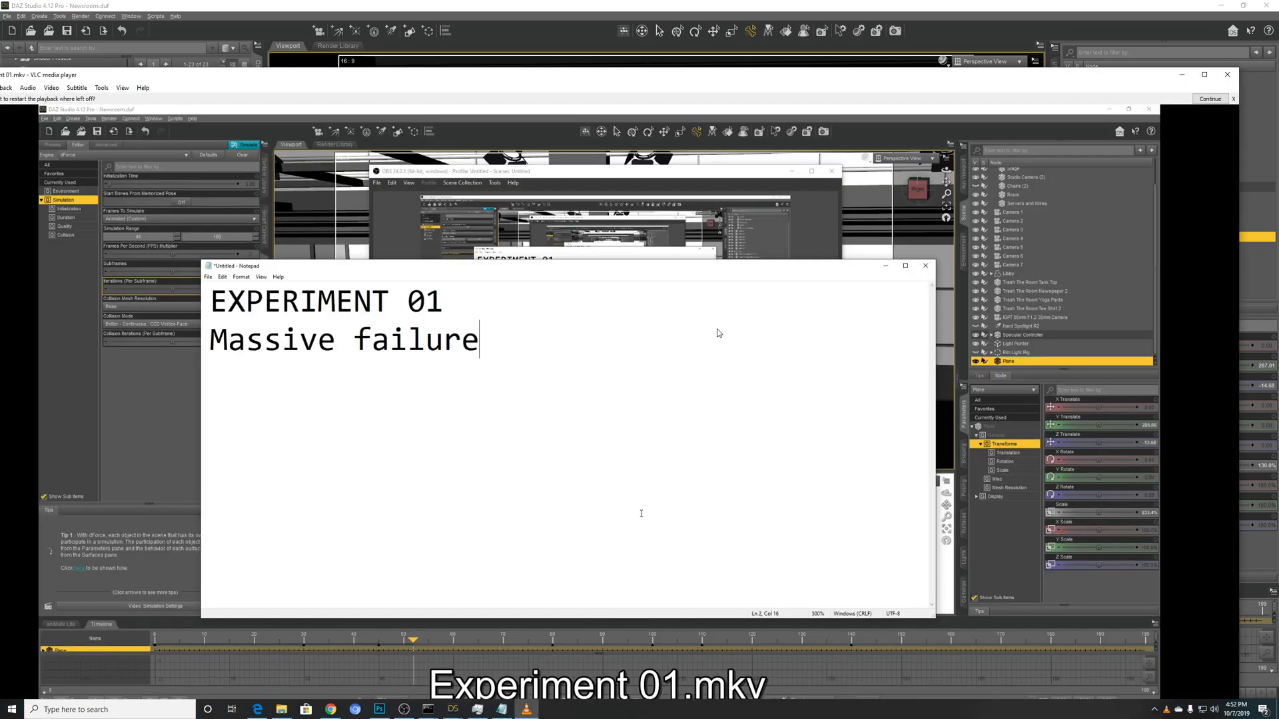
{"action": "double_click", "coordinate": [719, 333]}
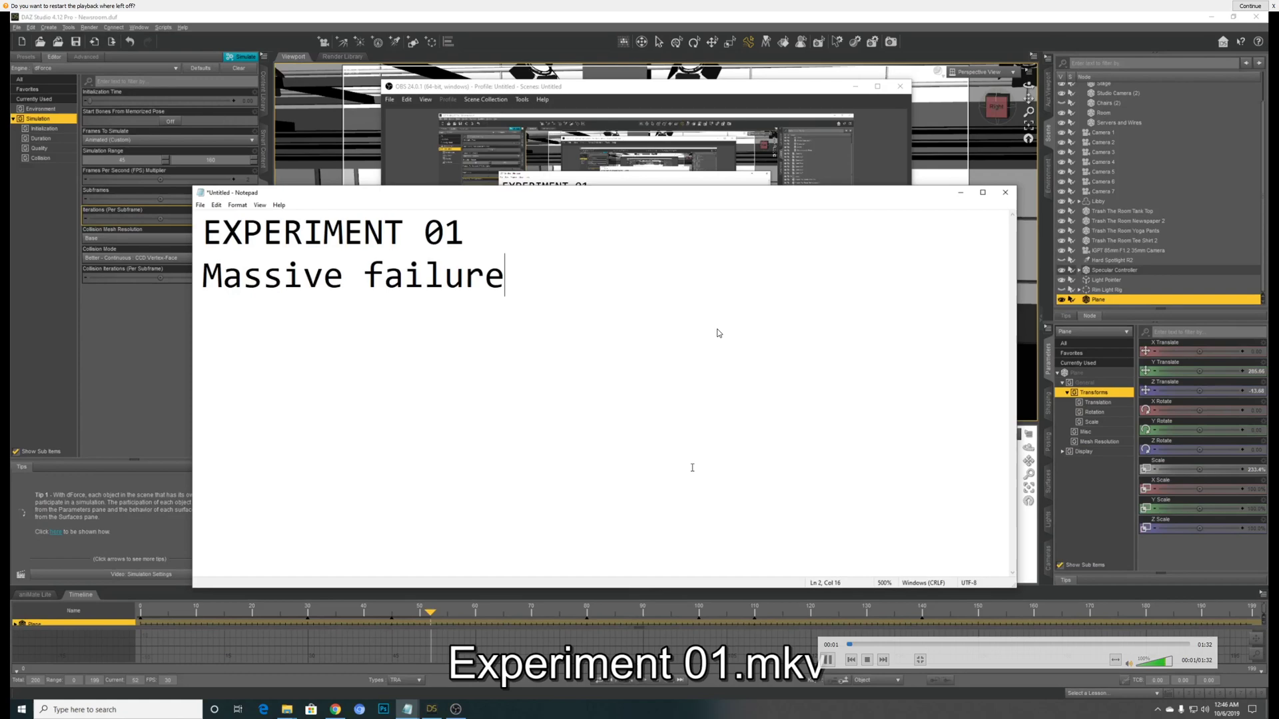
{"action": "left_click", "coordinate": [925, 644]}
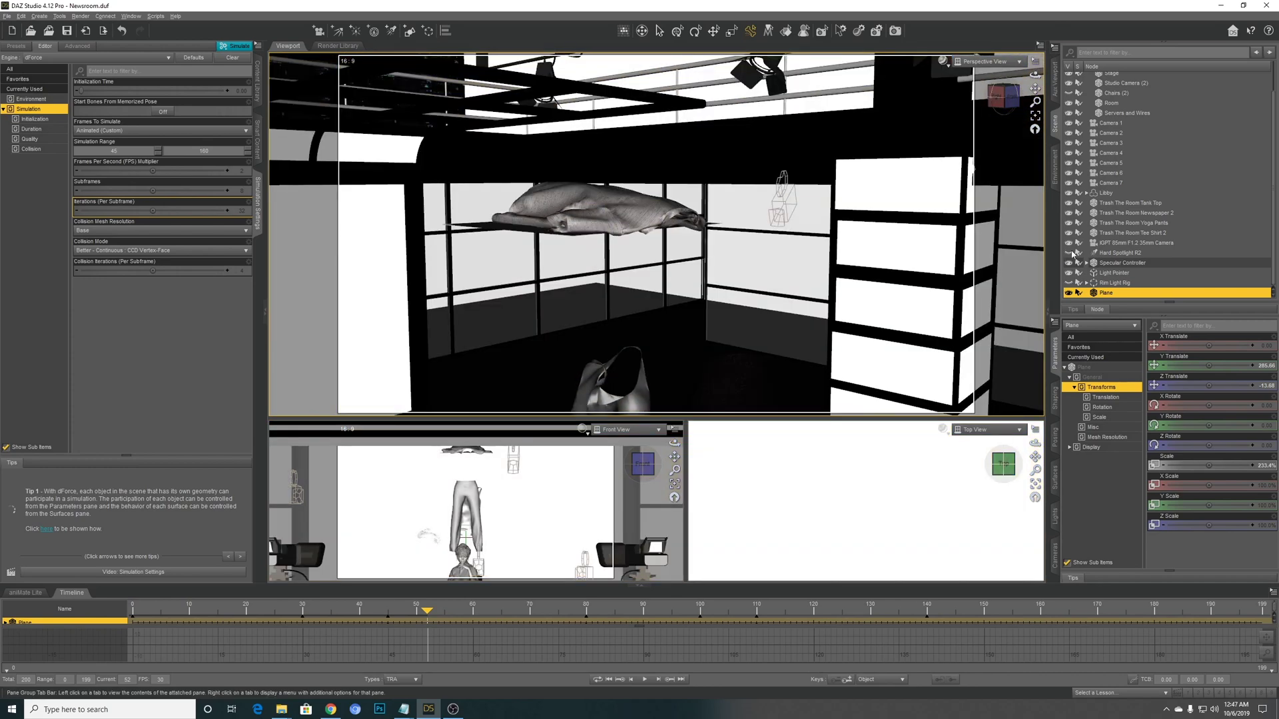
{"action": "double_click", "coordinate": [926, 357]}
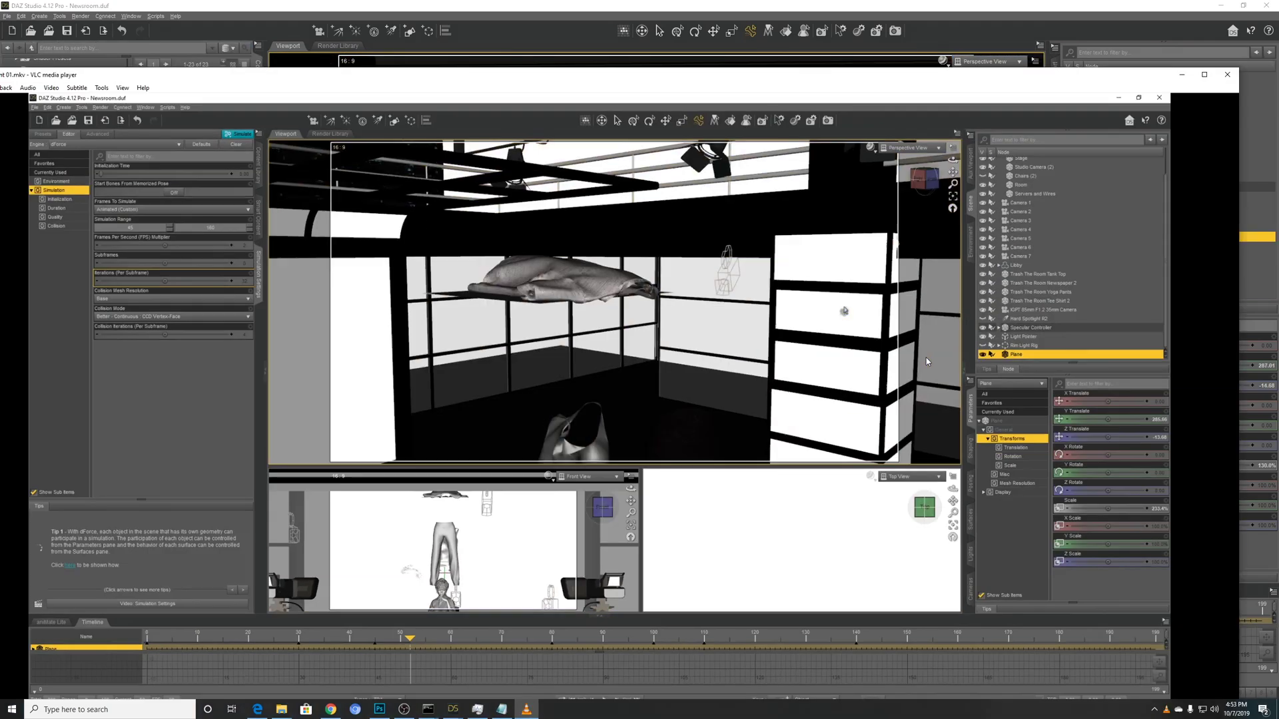
Close VLC and play Experiment 02.mkv full screen
{"action": "left_click", "coordinate": [1227, 74]}
{"action": "key", "text": "Down"}
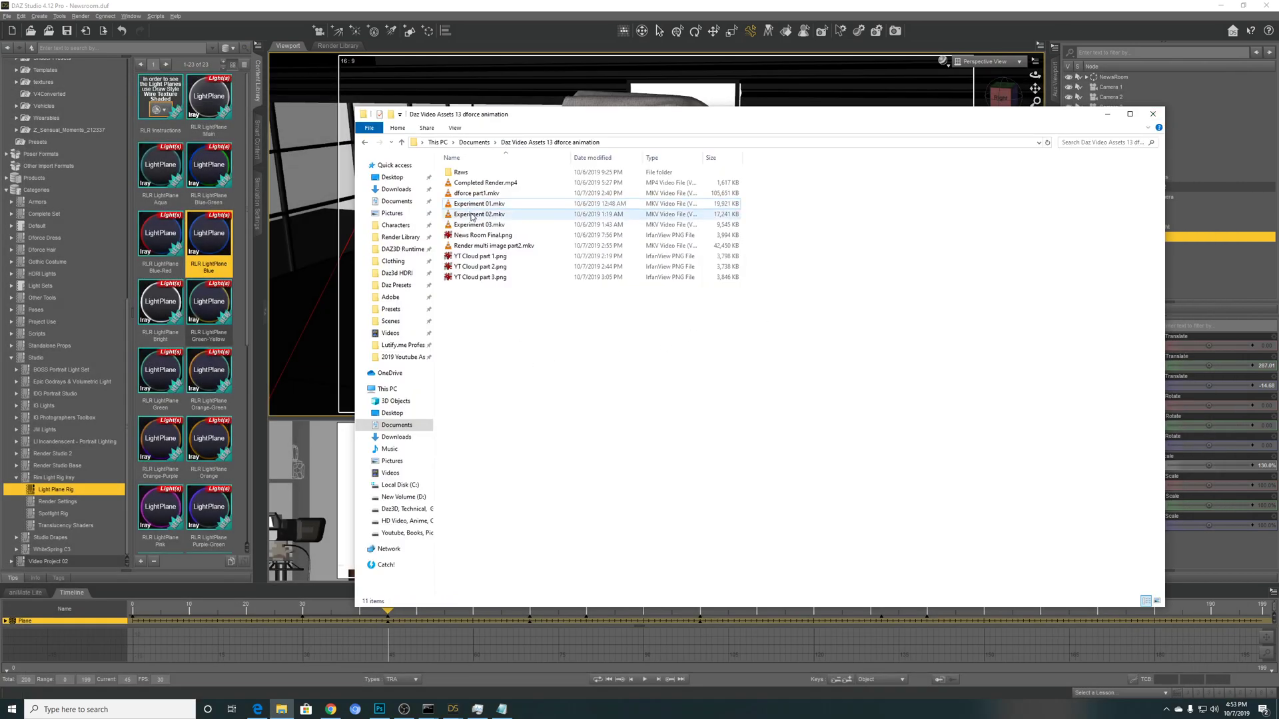
{"action": "key", "text": "Return"}
{"action": "double_click", "coordinate": [691, 284]}
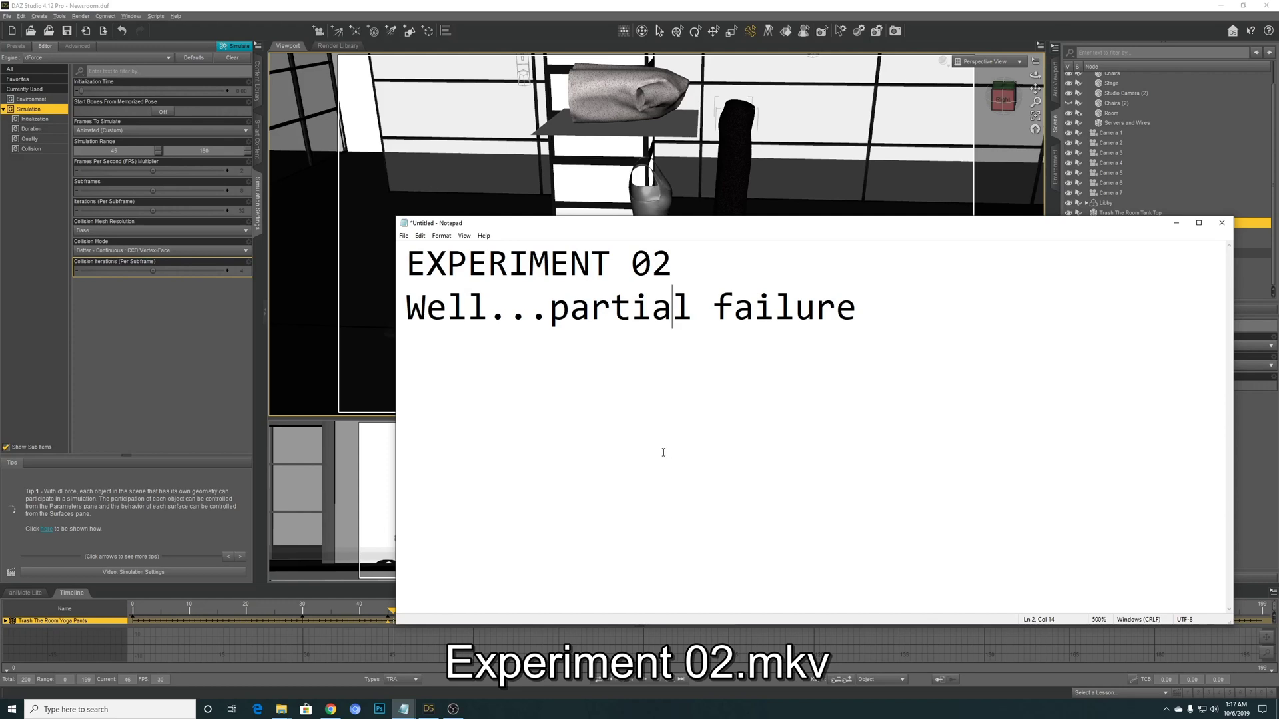
Skip Experiment 02 ahead to 00:31, then to 00:50 as the cloth falls
{"action": "mouse_move", "coordinate": [874, 509]}
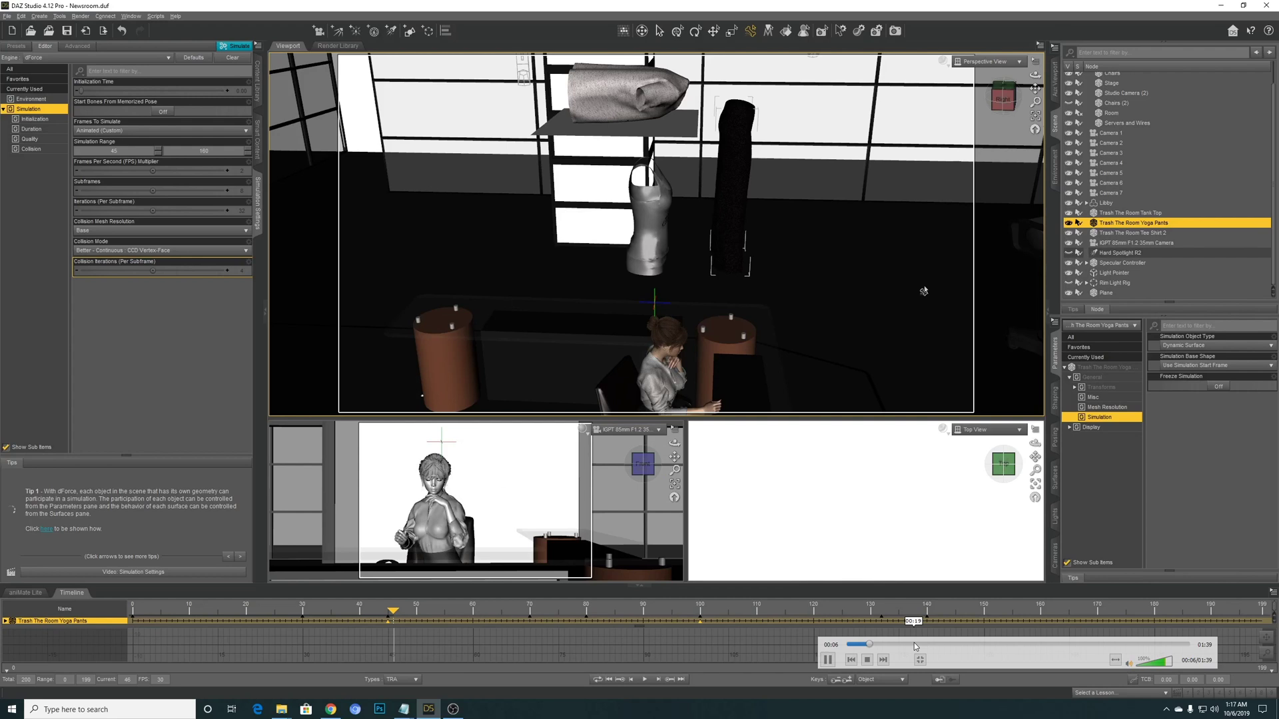
{"action": "left_click", "coordinate": [952, 644]}
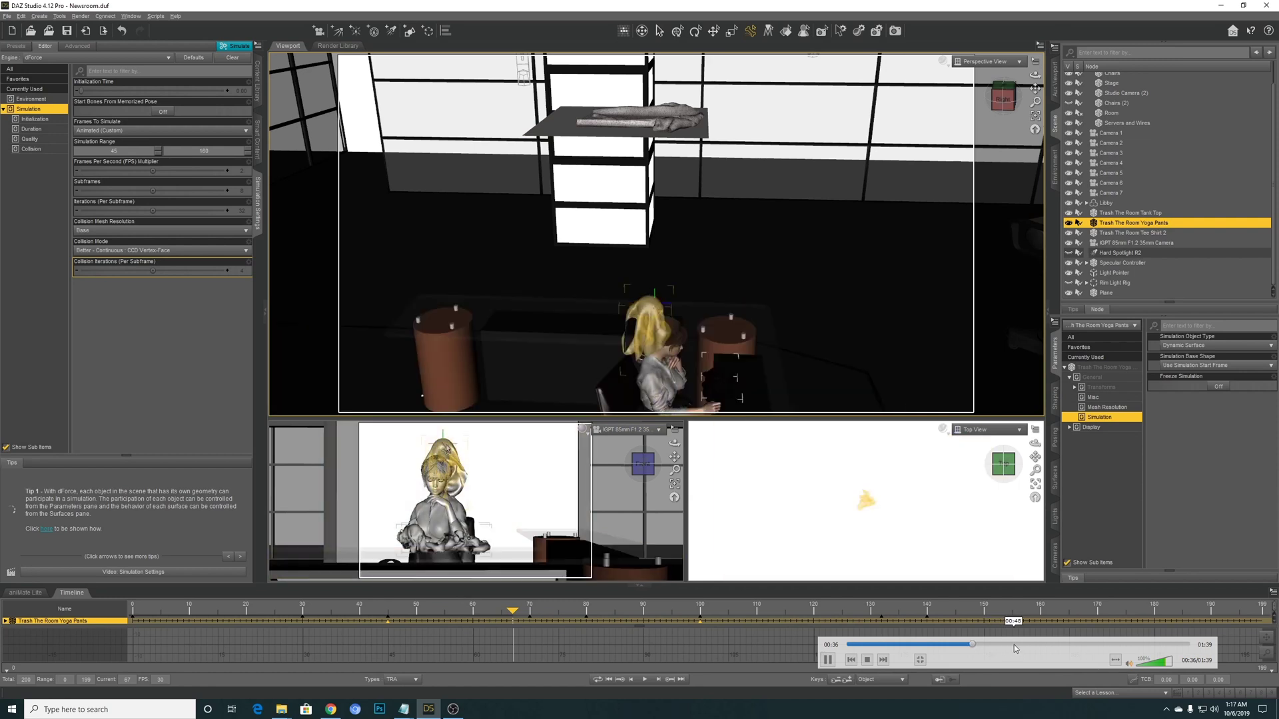
{"action": "left_click", "coordinate": [1014, 645]}
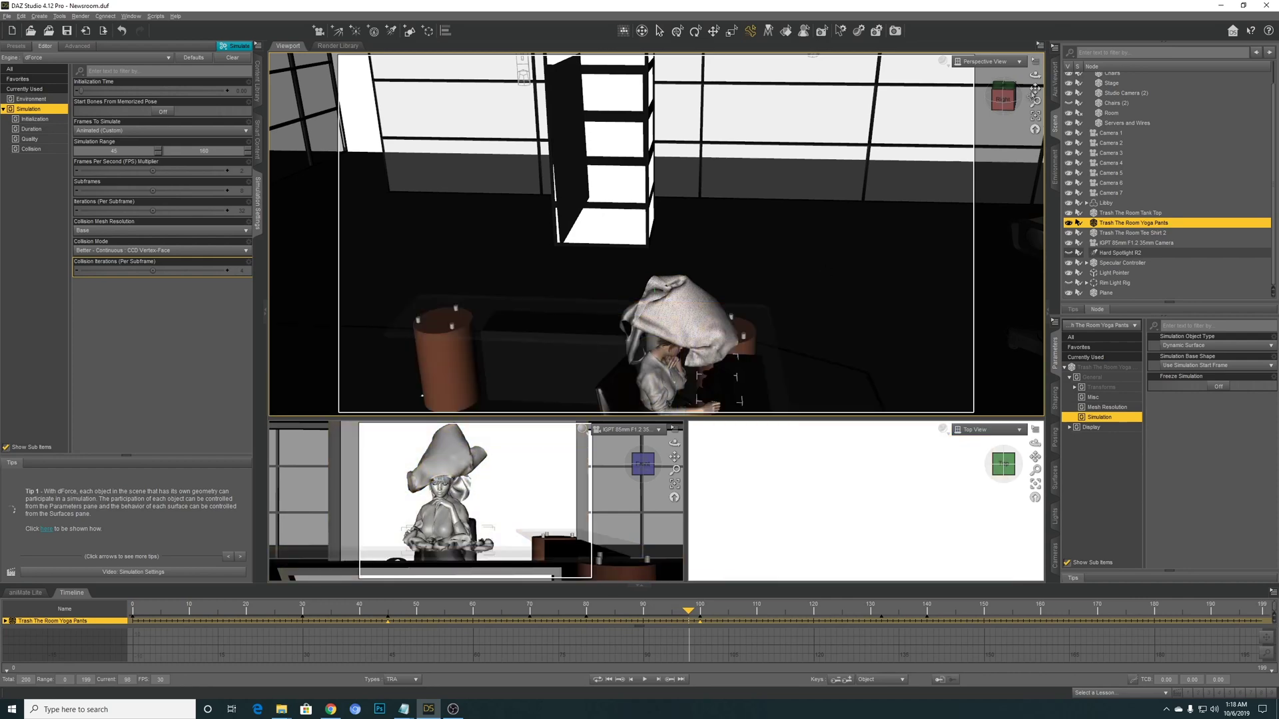
{"action": "left_click_drag", "start_coordinate": [1036, 88], "coordinate": [854, 176]}
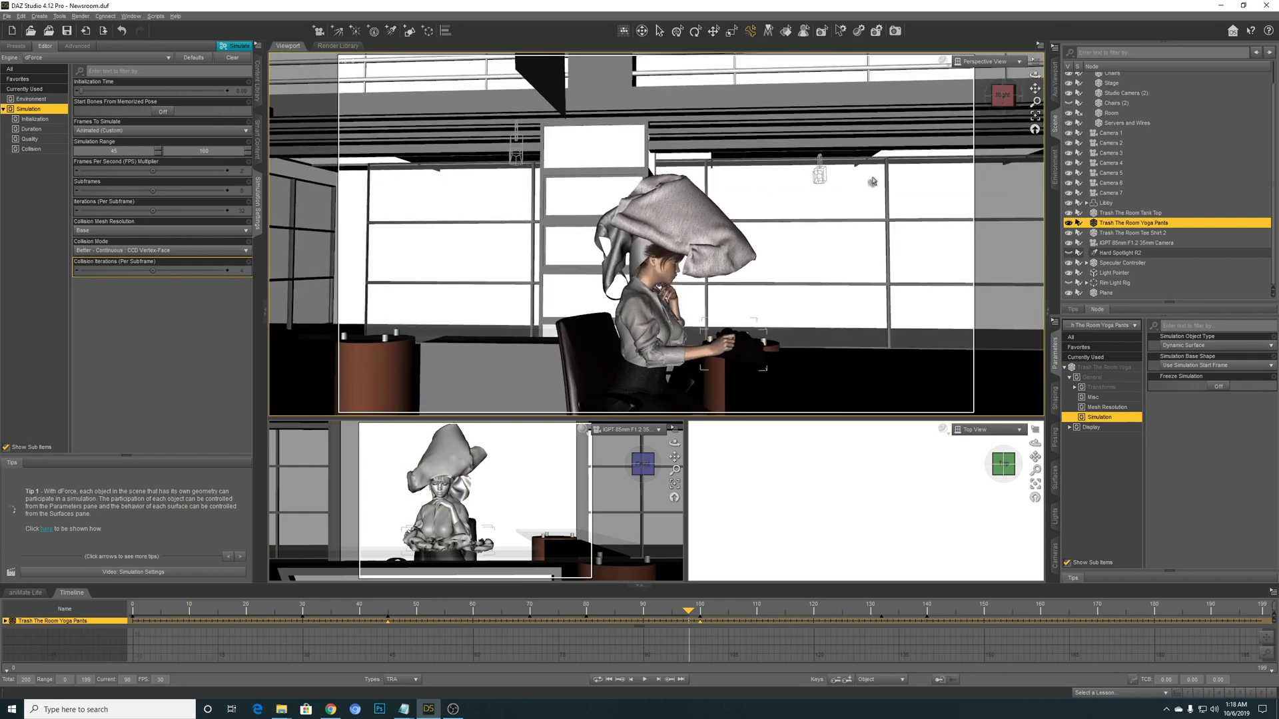
Watch Experiment 02's cloth tear into jagged spikes, then return VLC to a window
{"action": "left_click_drag", "start_coordinate": [1026, 82], "coordinate": [766, 90]}
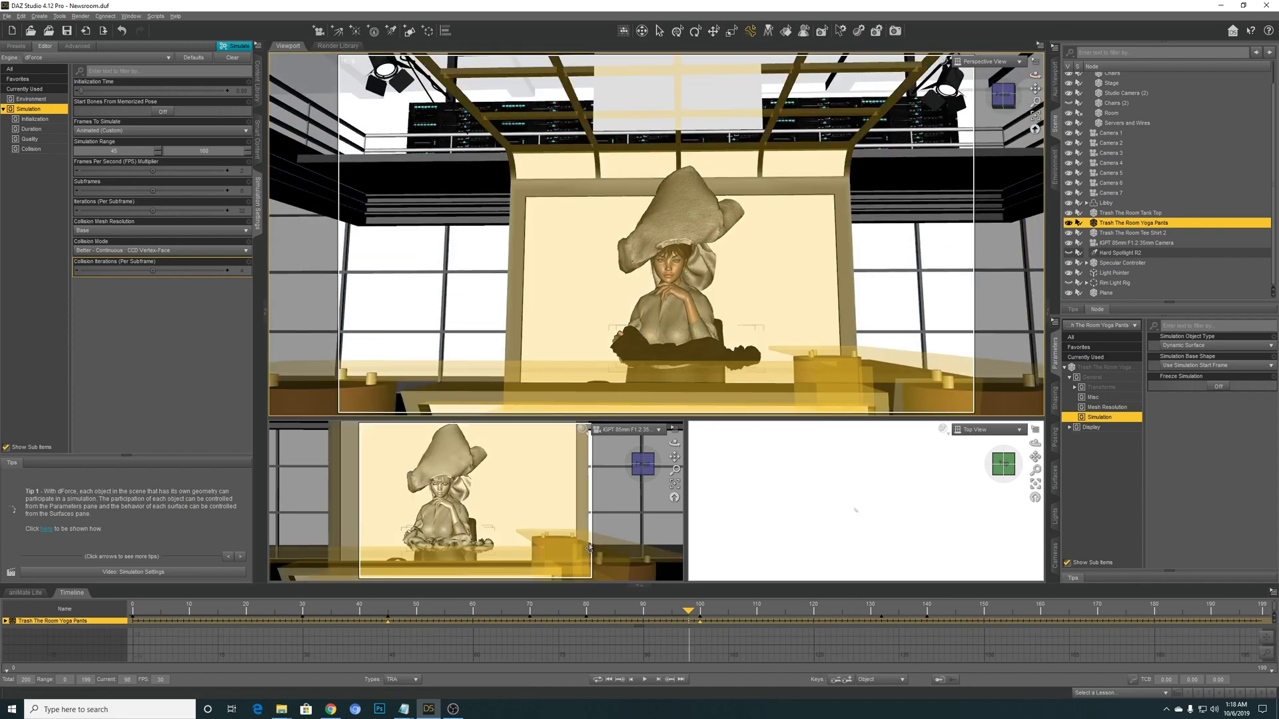
{"action": "left_click_drag", "start_coordinate": [689, 612], "coordinate": [694, 614]}
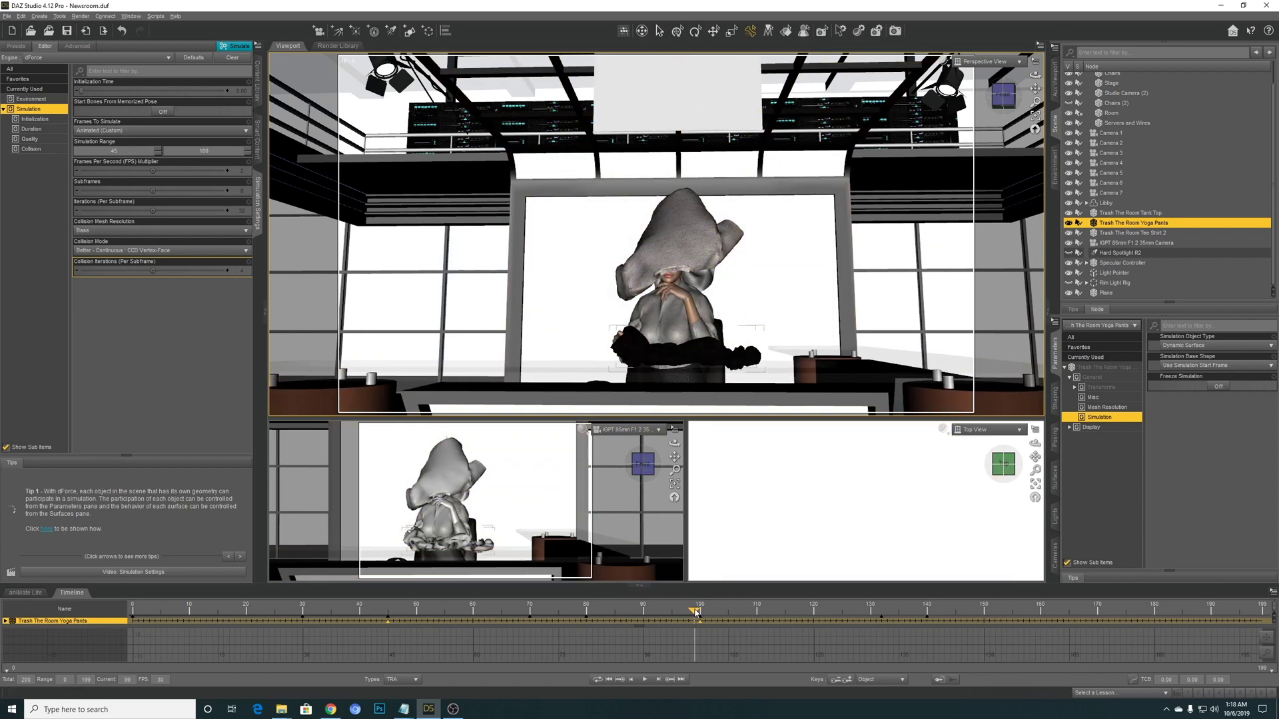
{"action": "left_click_drag", "start_coordinate": [695, 612], "coordinate": [705, 613]}
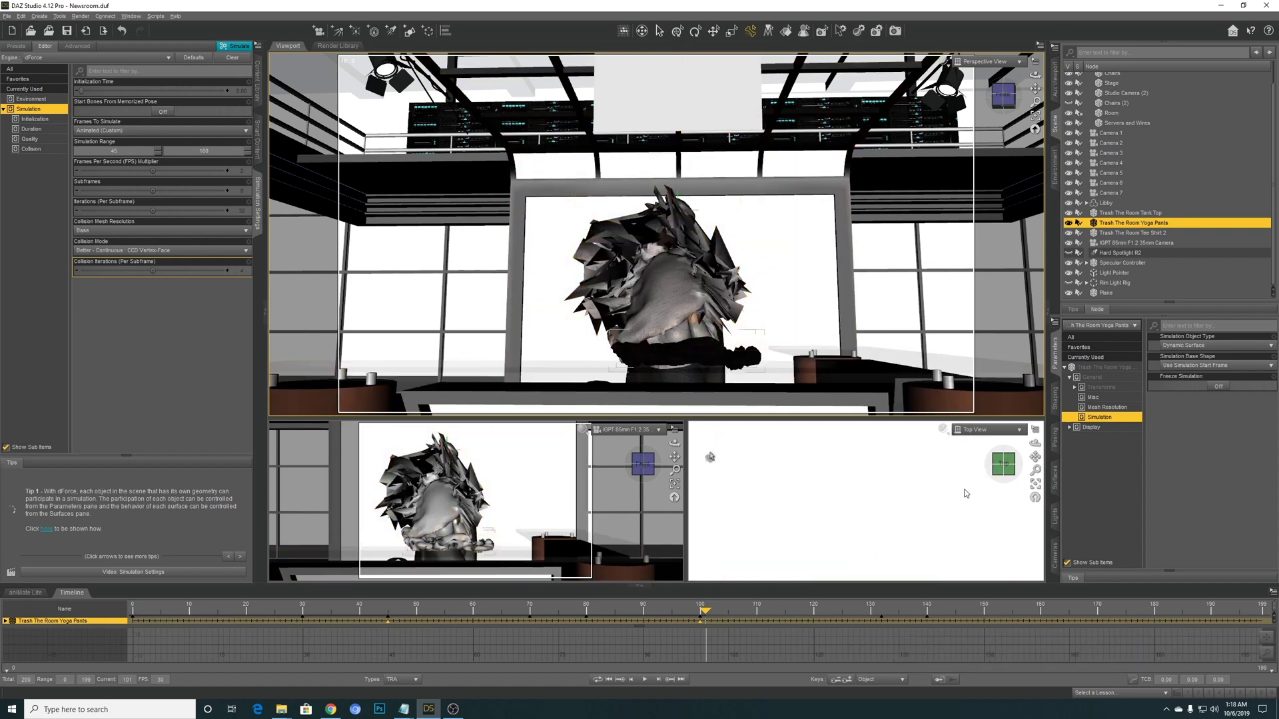
{"action": "double_click", "coordinate": [971, 491]}
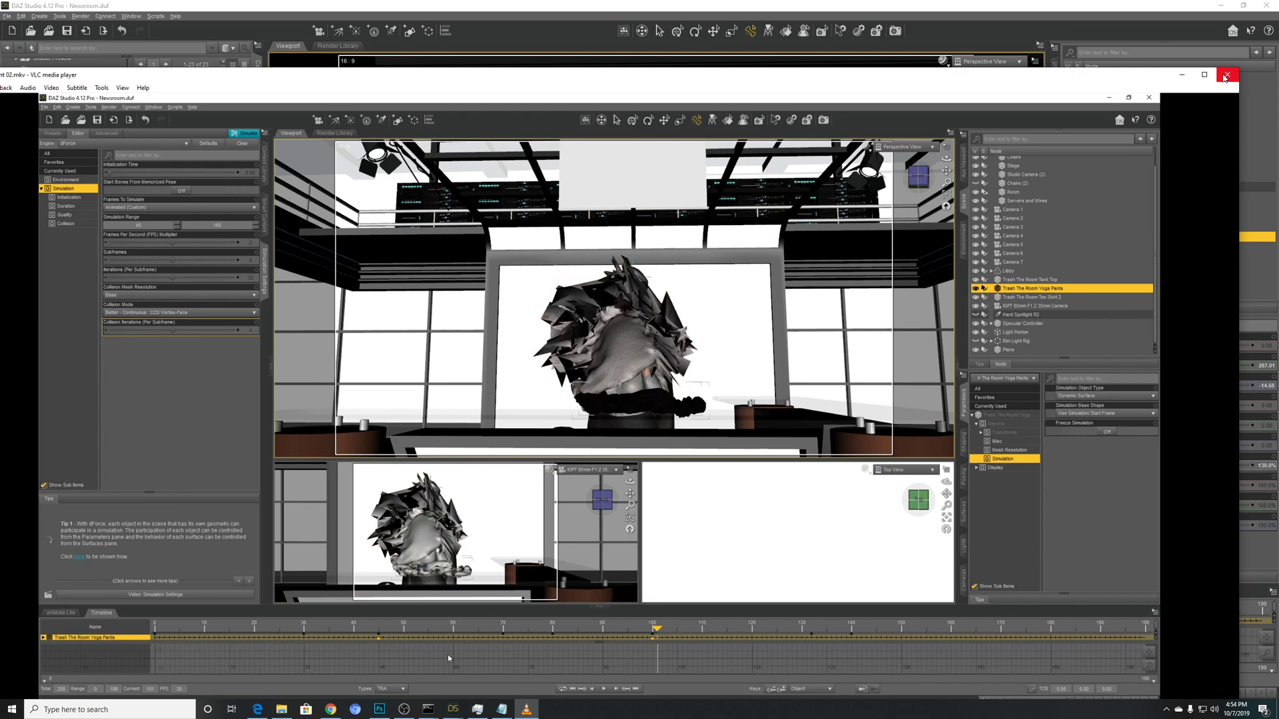
Close VLC, minimize Explorer, and orbit the Perspective view to a front-facing angle
{"action": "left_click", "coordinate": [1225, 75]}
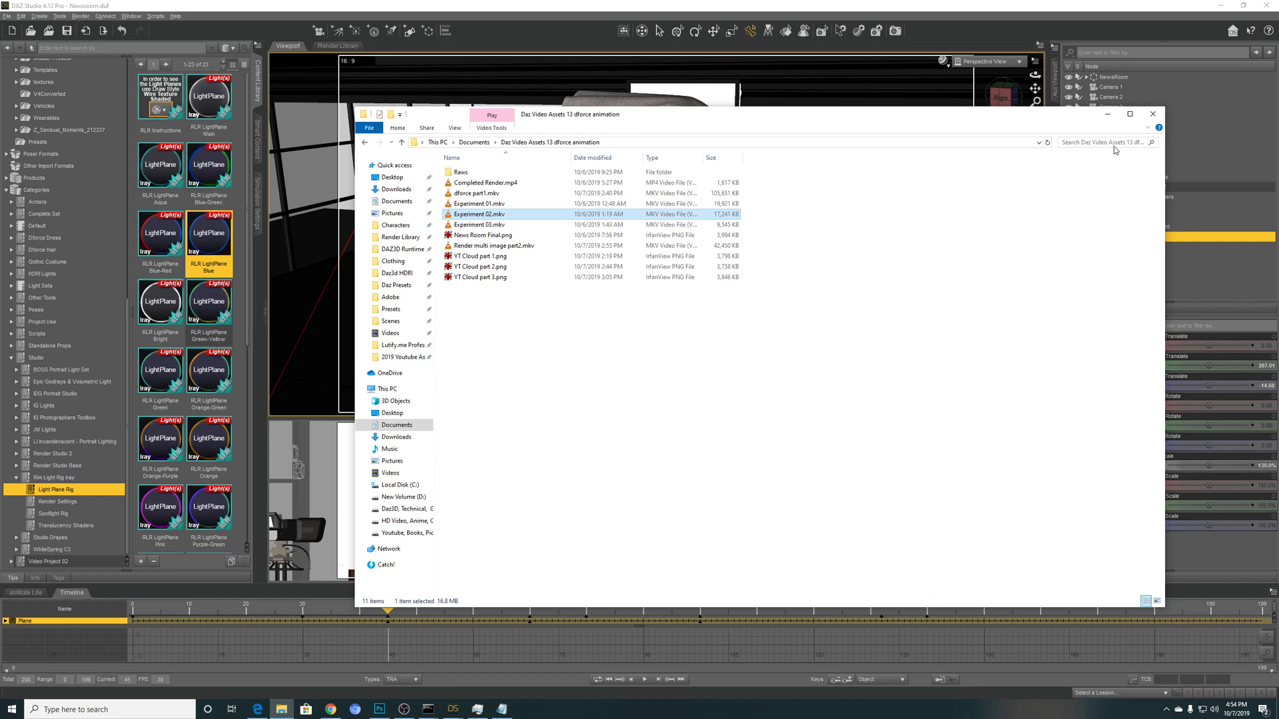
{"action": "left_click", "coordinate": [1107, 114]}
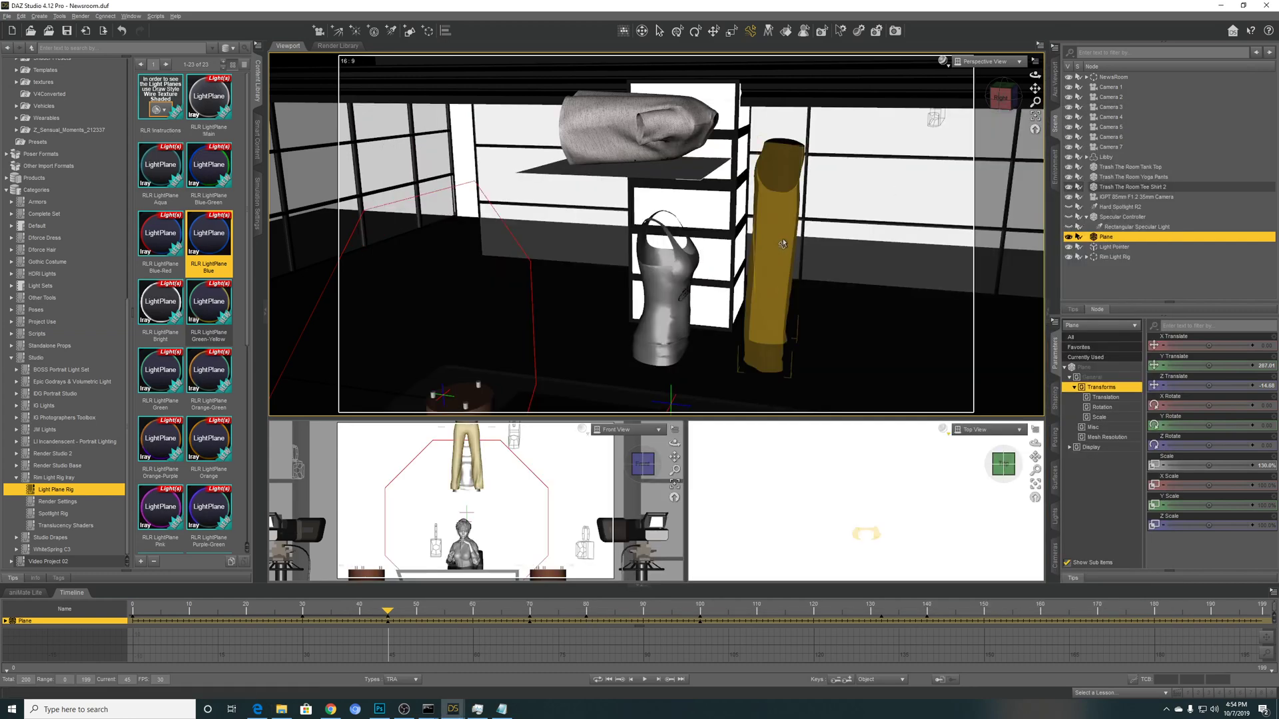
{"action": "left_click_drag", "start_coordinate": [993, 123], "coordinate": [812, 211], "text": "alt"}
{"action": "left_click_drag", "start_coordinate": [1035, 75], "coordinate": [889, 160]}
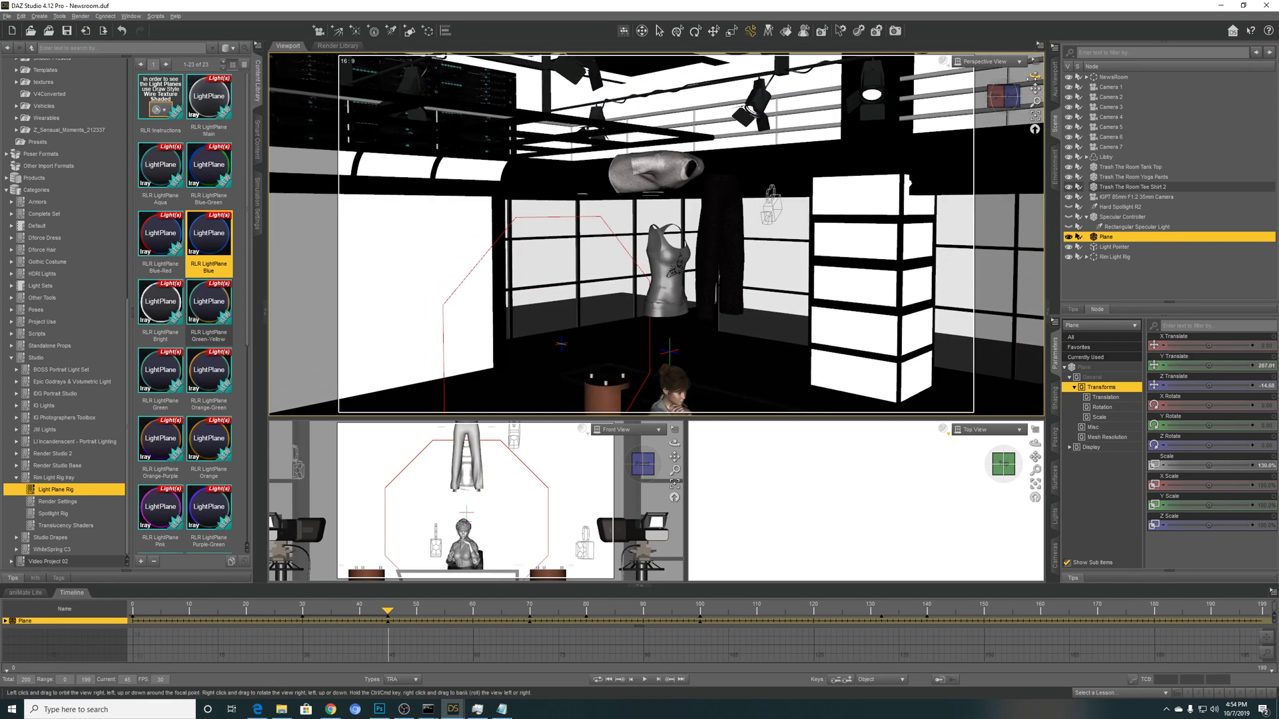
{"action": "left_click", "coordinate": [1013, 98]}
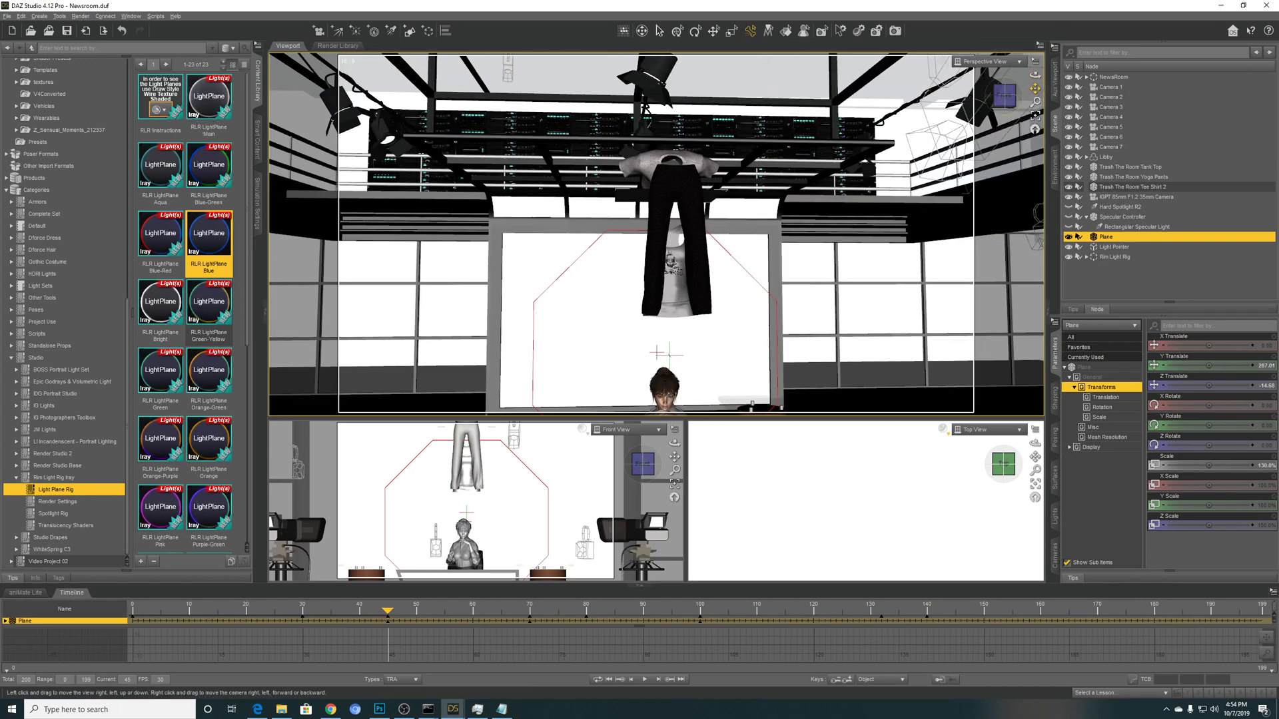
Frame the presenter at a front-right angle and scrub the timeline to frame 80
{"action": "left_click_drag", "start_coordinate": [1035, 88], "coordinate": [1035, 105]}
{"action": "left_click", "coordinate": [1013, 95]}
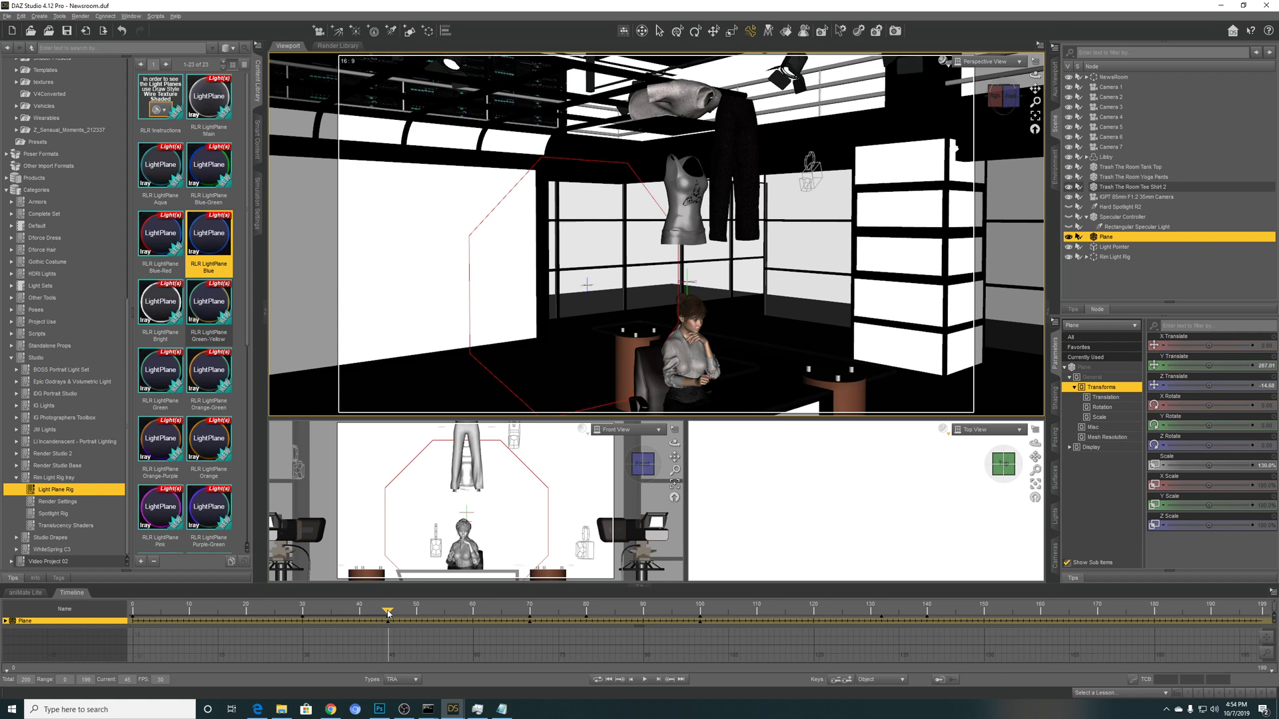
{"action": "left_click_drag", "start_coordinate": [388, 613], "coordinate": [586, 621]}
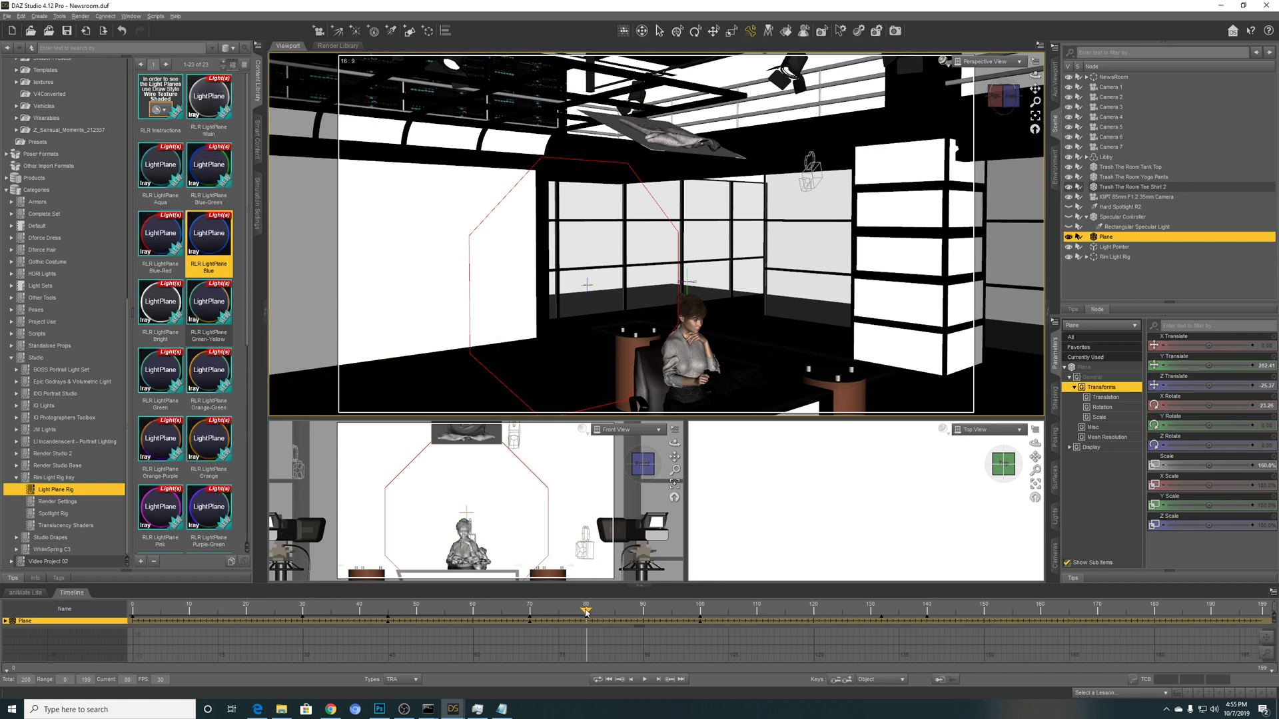
Advance the animation to frame 143 so the cloth lands, then bring up the dforce assets folder
{"action": "left_click_drag", "start_coordinate": [593, 613], "coordinate": [723, 627]}
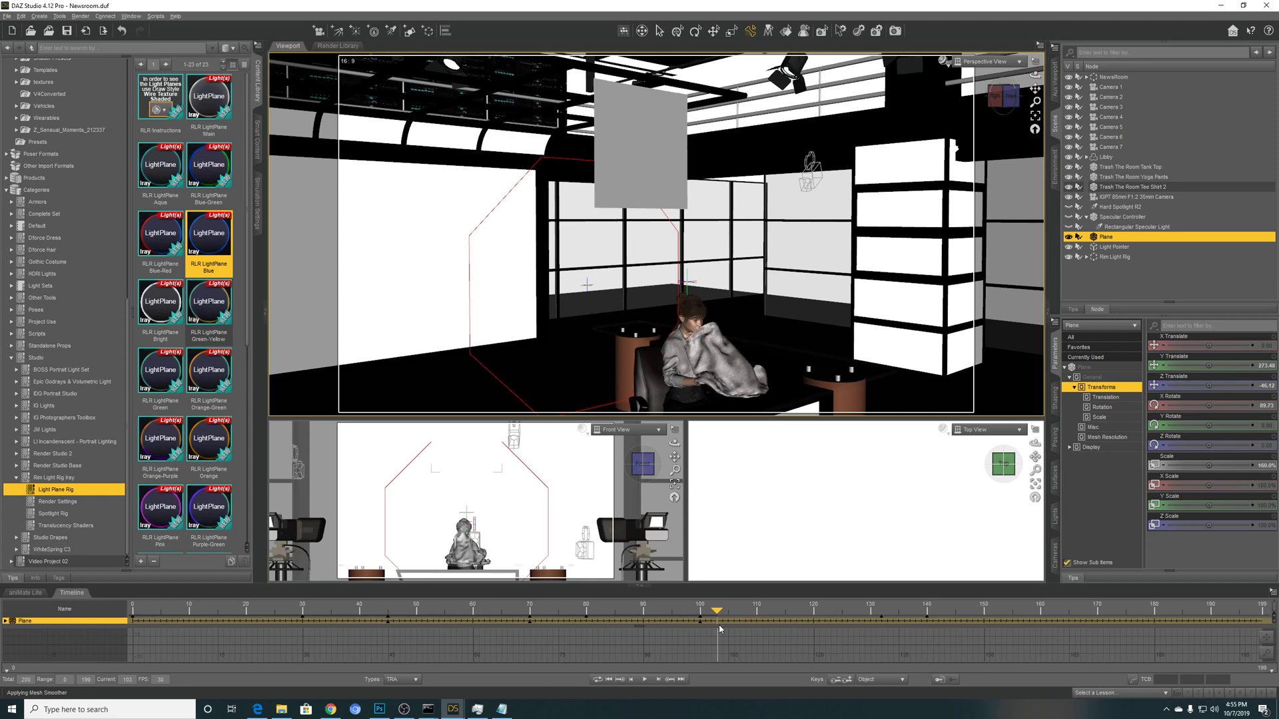
{"action": "left_click", "coordinate": [750, 613]}
{"action": "left_click", "coordinate": [868, 624]}
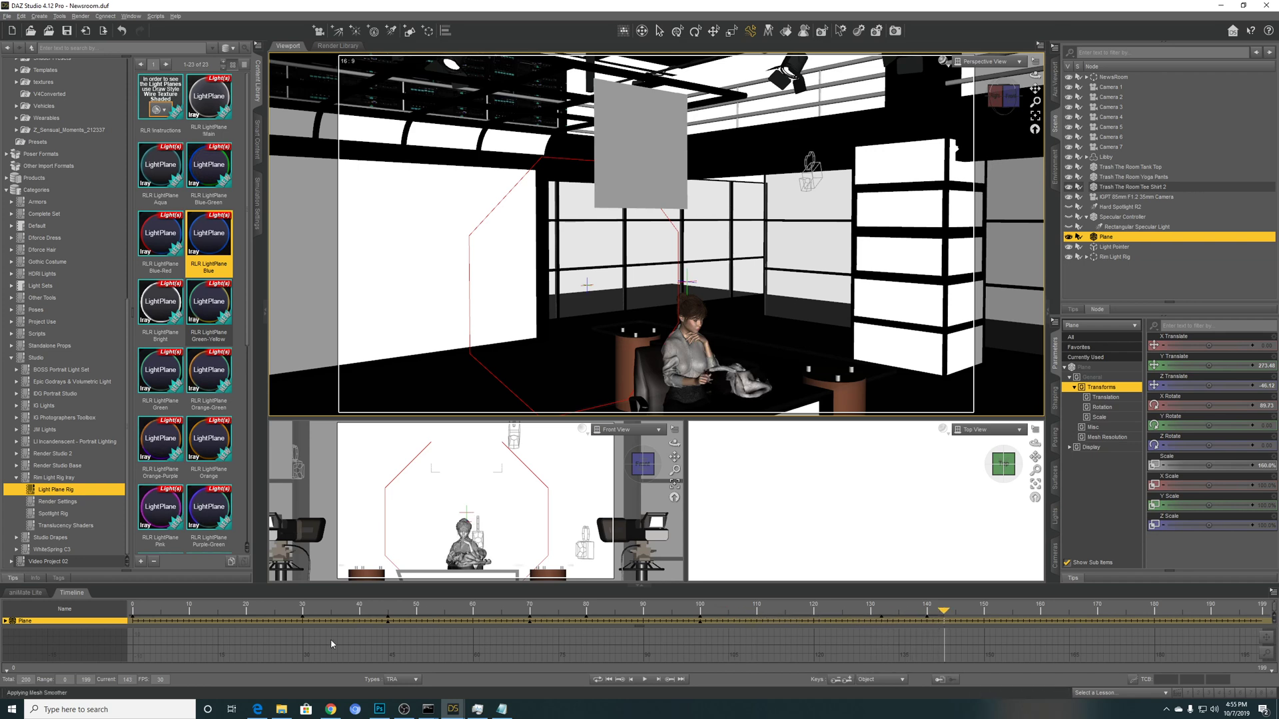
{"action": "left_click", "coordinate": [281, 709]}
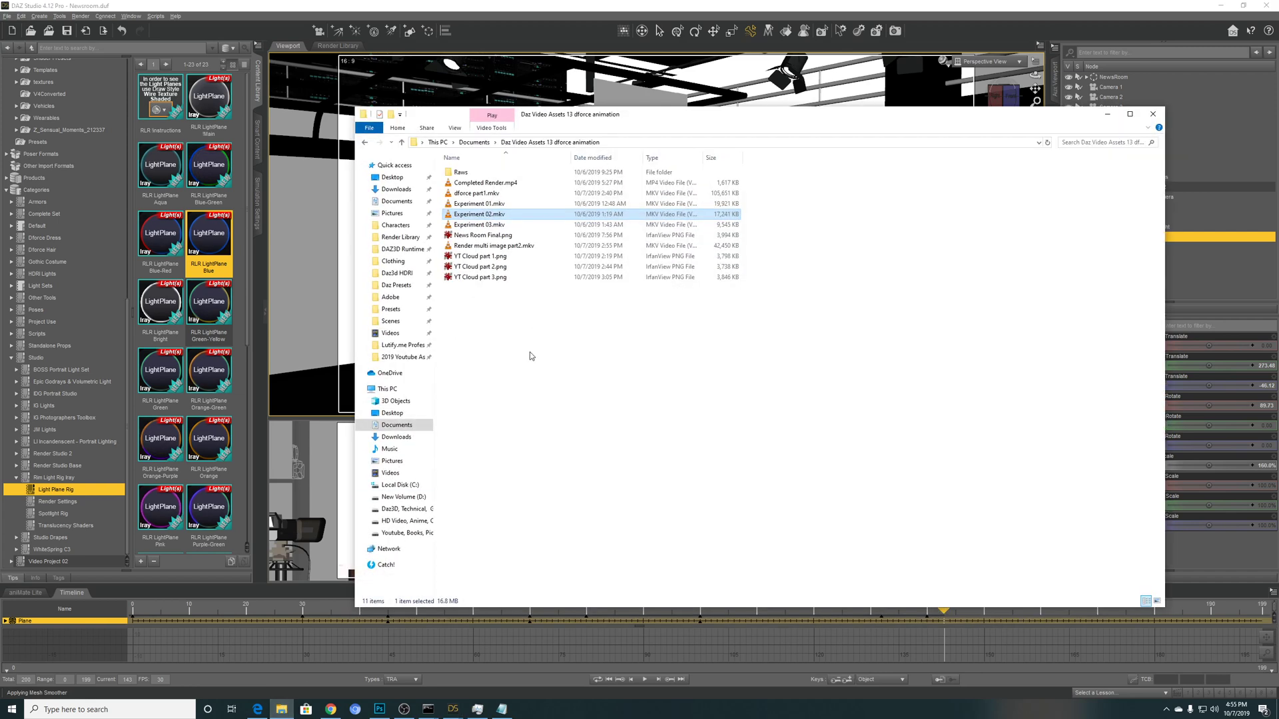
{"action": "left_click", "coordinate": [531, 355]}
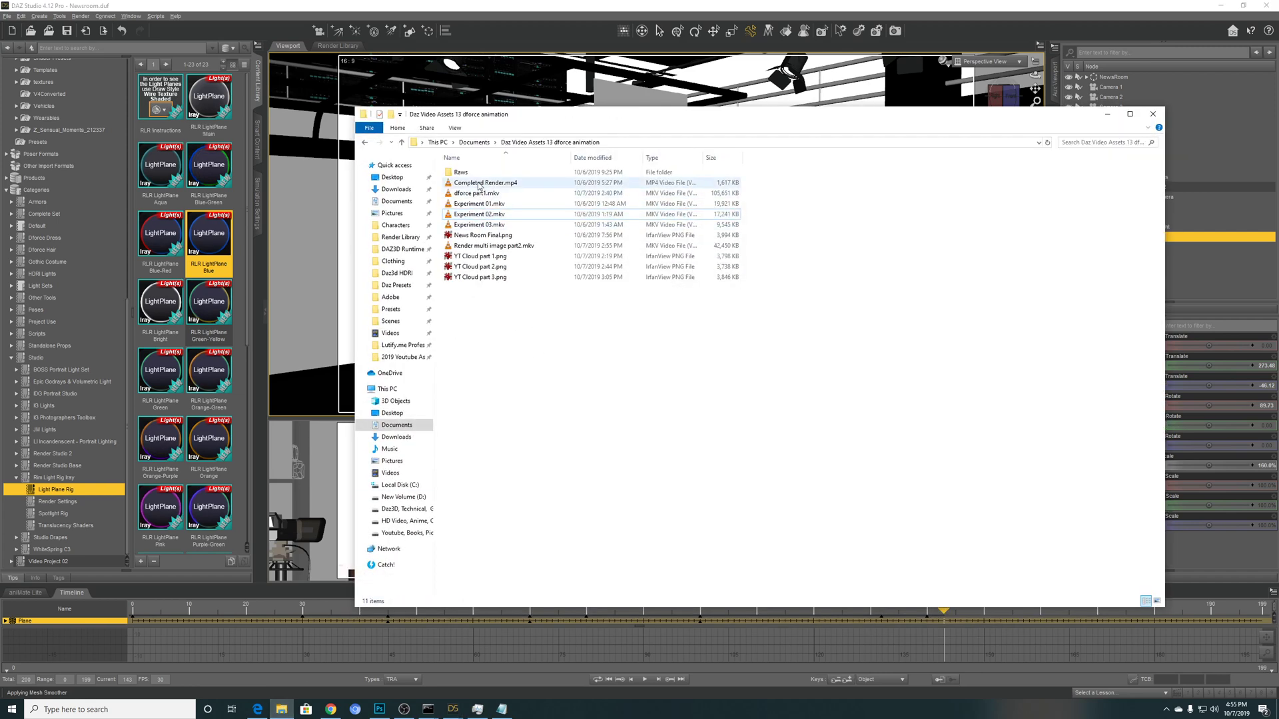
{"action": "left_click", "coordinate": [1108, 115]}
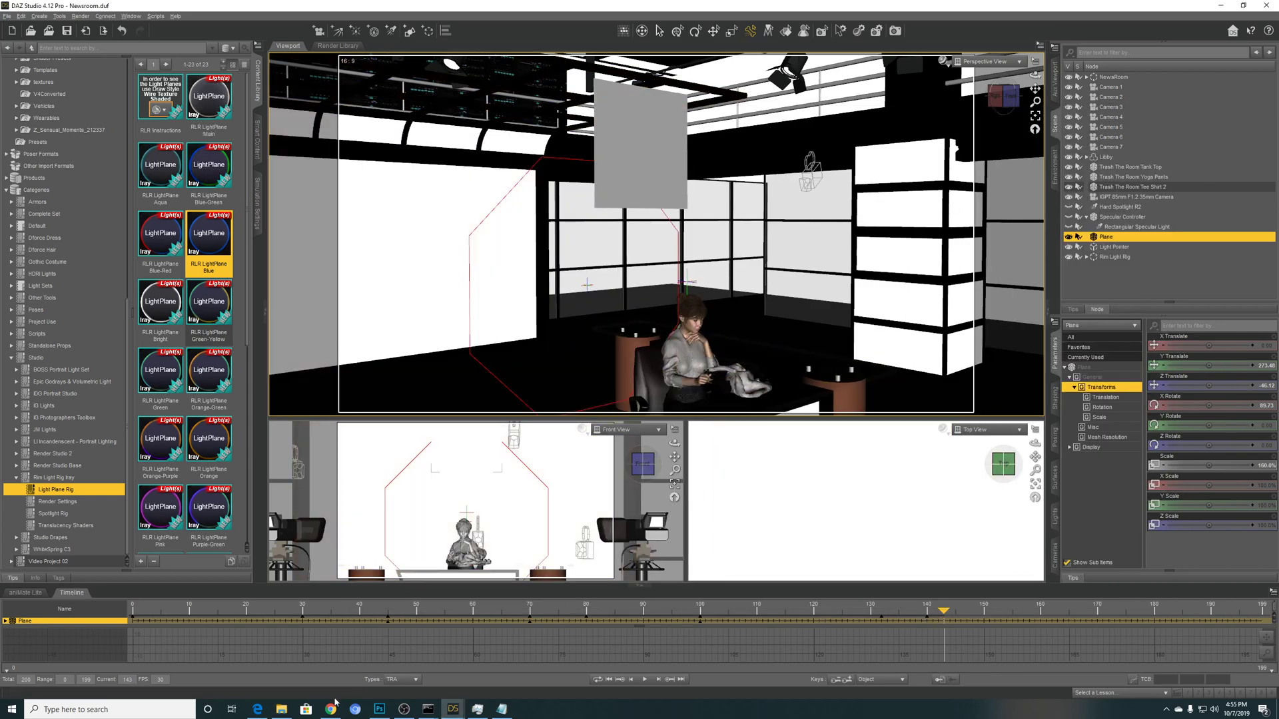
{"action": "left_click", "coordinate": [281, 710]}
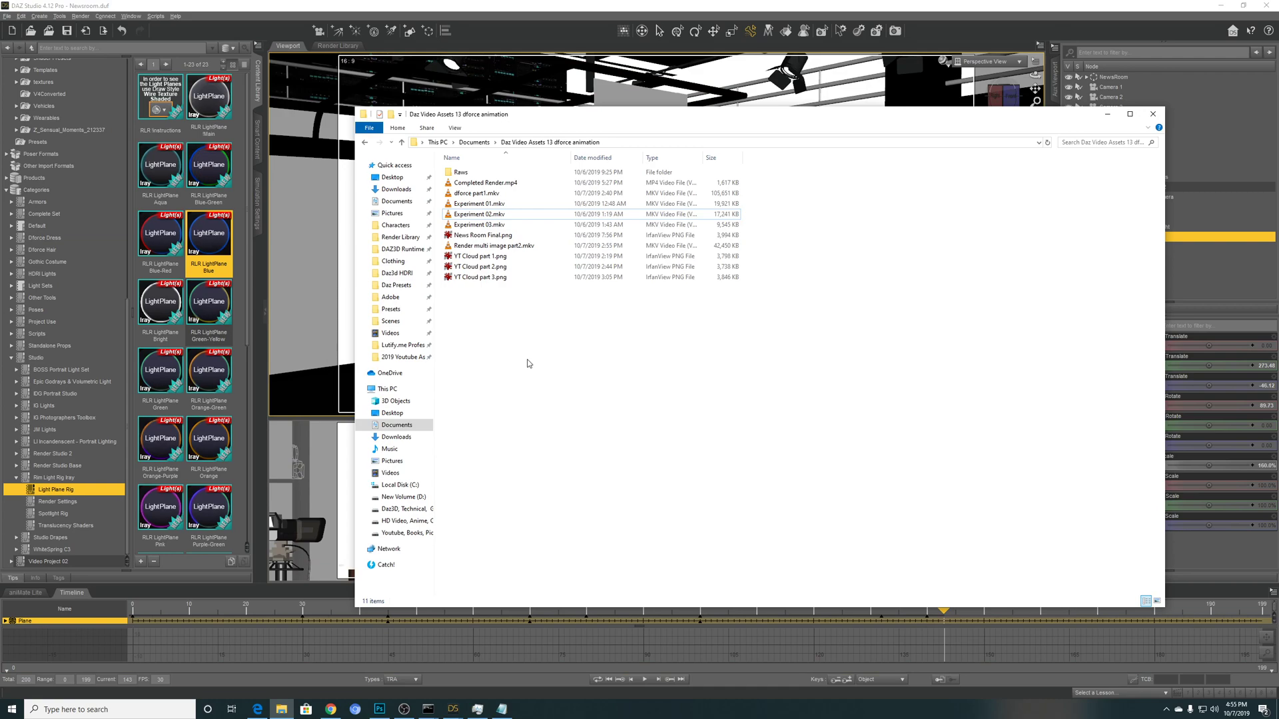
{"action": "double_click", "coordinate": [507, 182]}
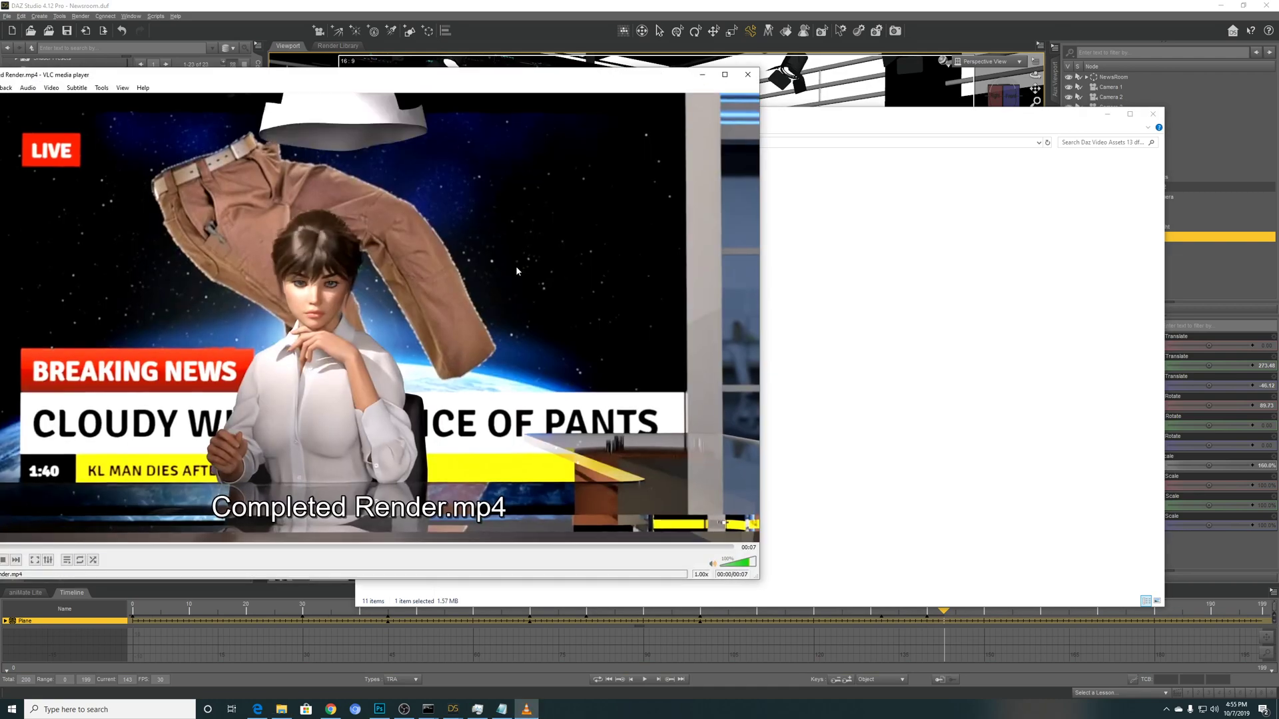
{"action": "double_click", "coordinate": [516, 271]}
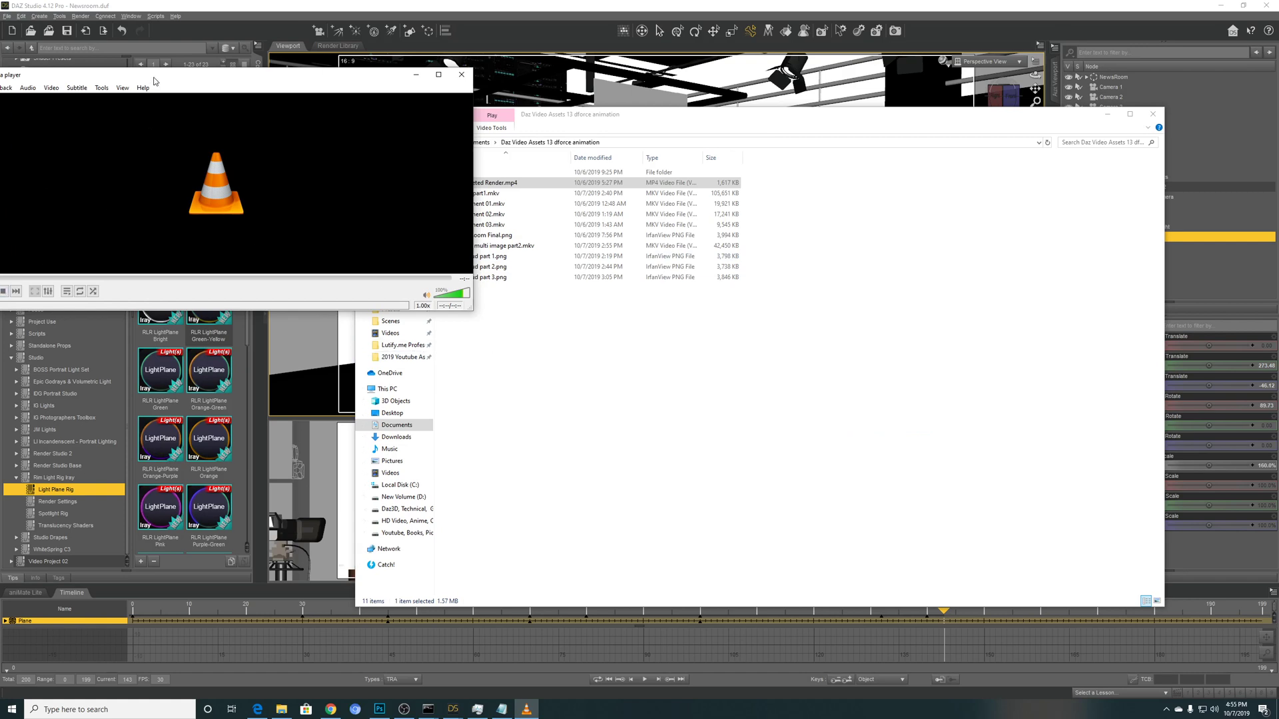
{"action": "left_click", "coordinate": [299, 385]}
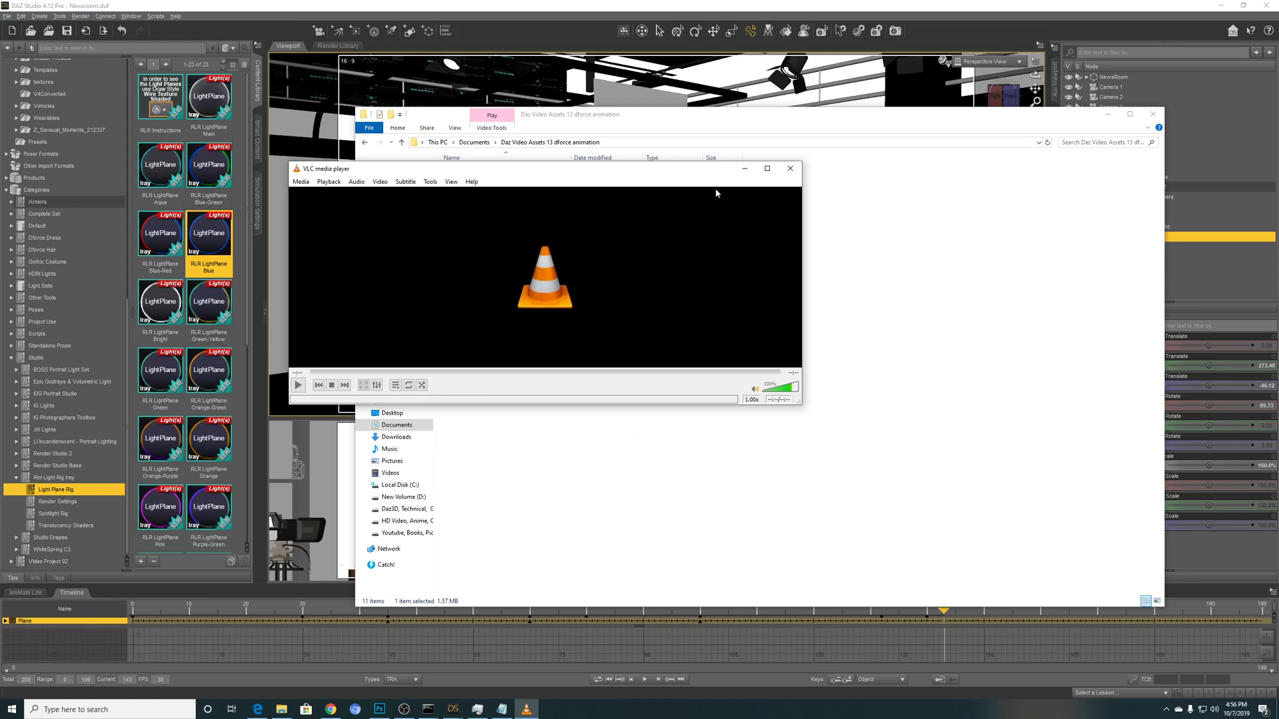
{"action": "left_click", "coordinate": [789, 169]}
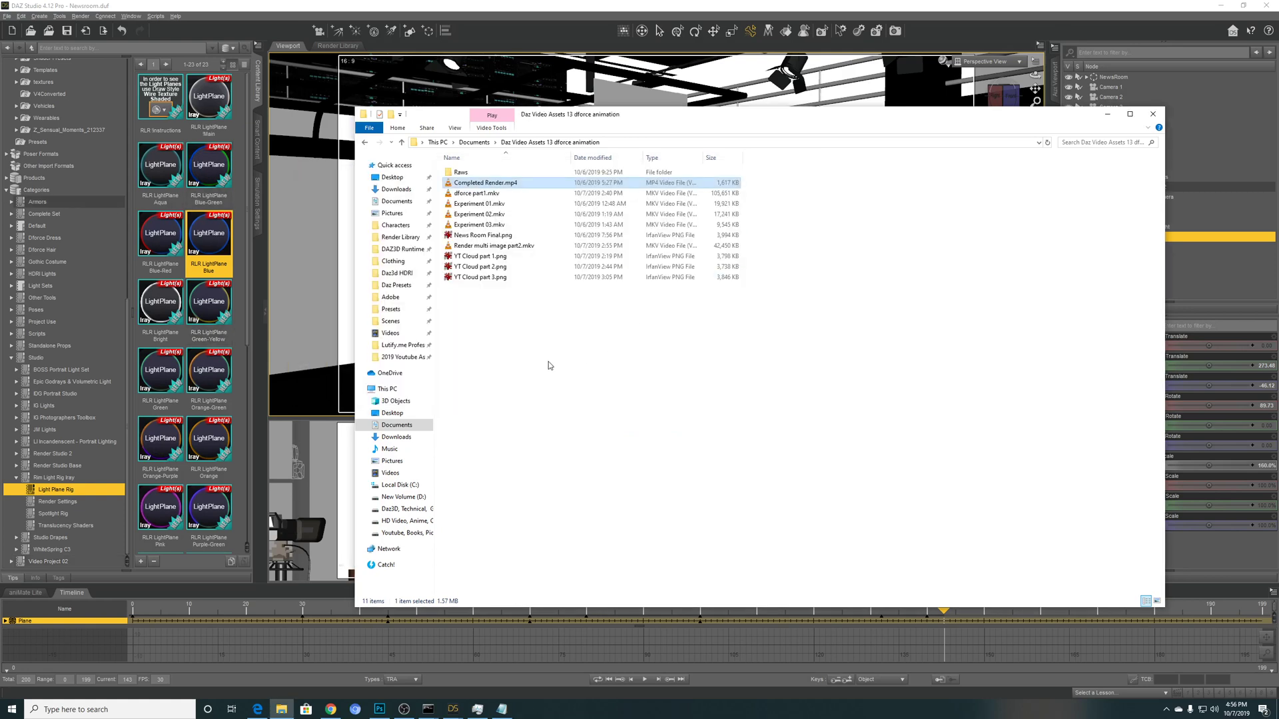
Minimize File Explorer to reveal the newsroom scene at frame 143
{"action": "left_click", "coordinate": [1108, 113]}
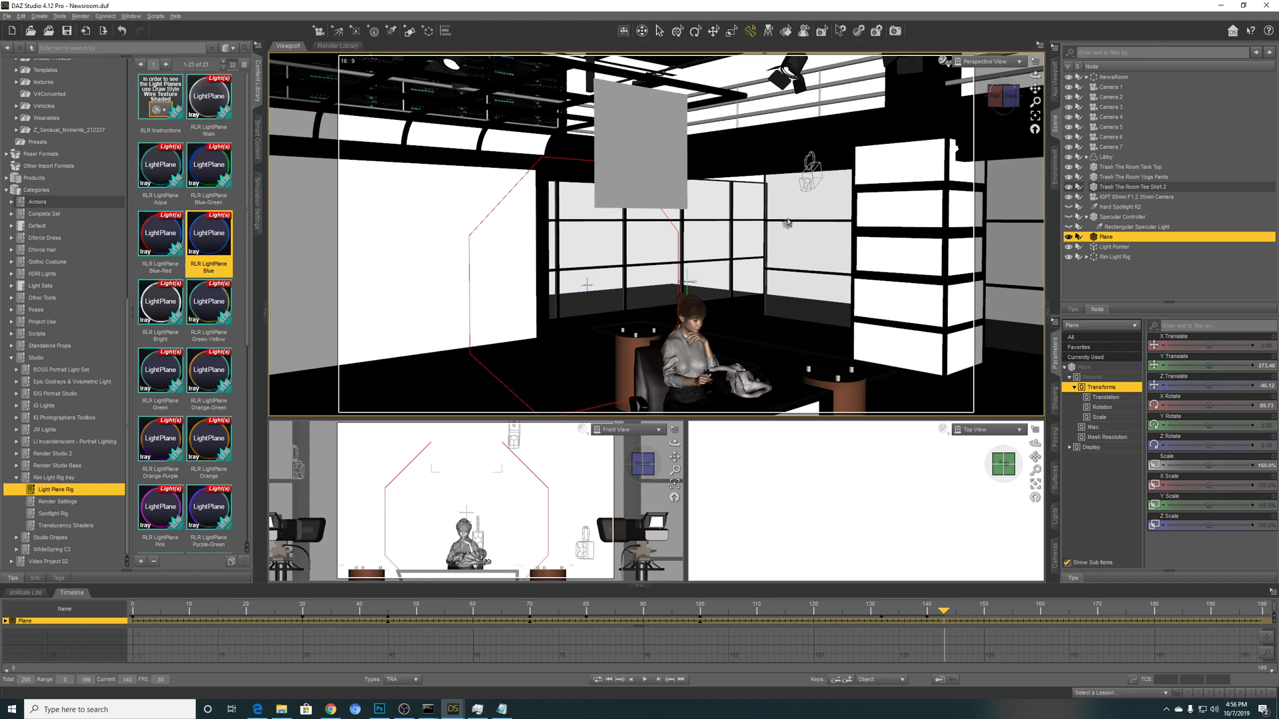
Bring up the Trash The Room dForce Prop Set store page and scroll through it
{"action": "left_click", "coordinate": [330, 709]}
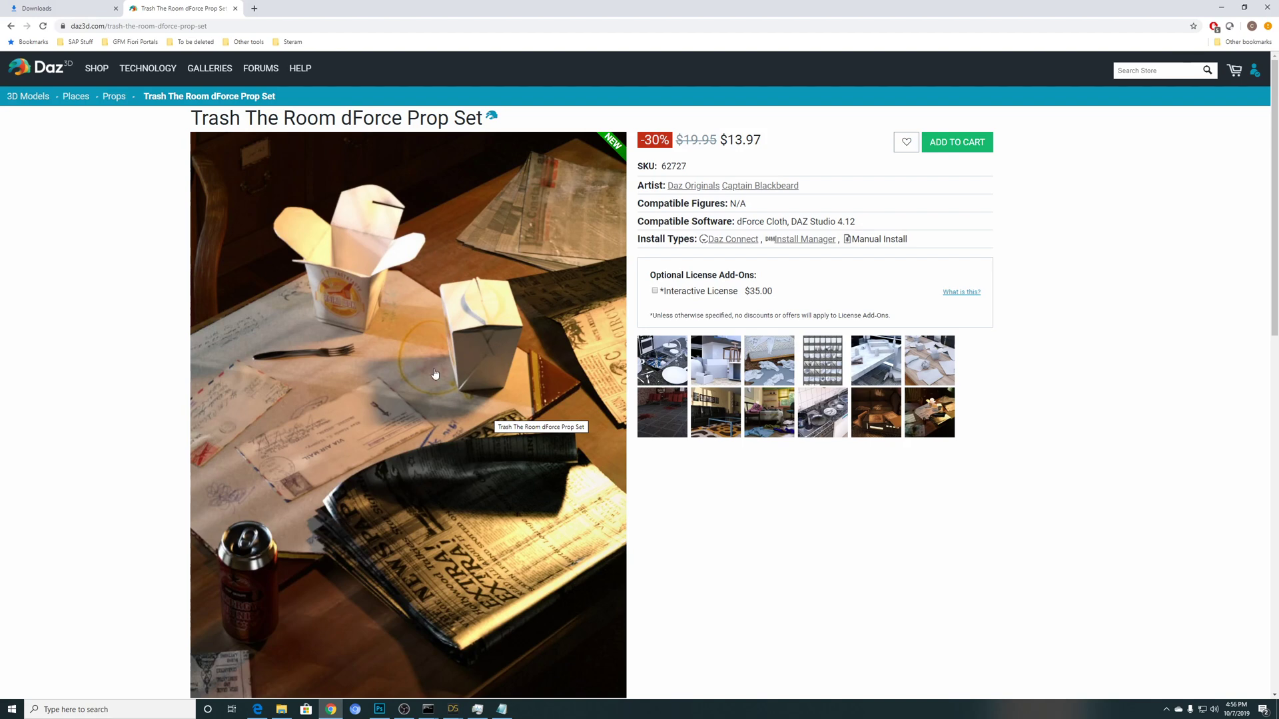
{"action": "scroll", "coordinate": [461, 420], "scroll_direction": "down", "scroll_amount": 1}
{"action": "scroll", "coordinate": [461, 425], "scroll_direction": "up", "scroll_amount": 1}
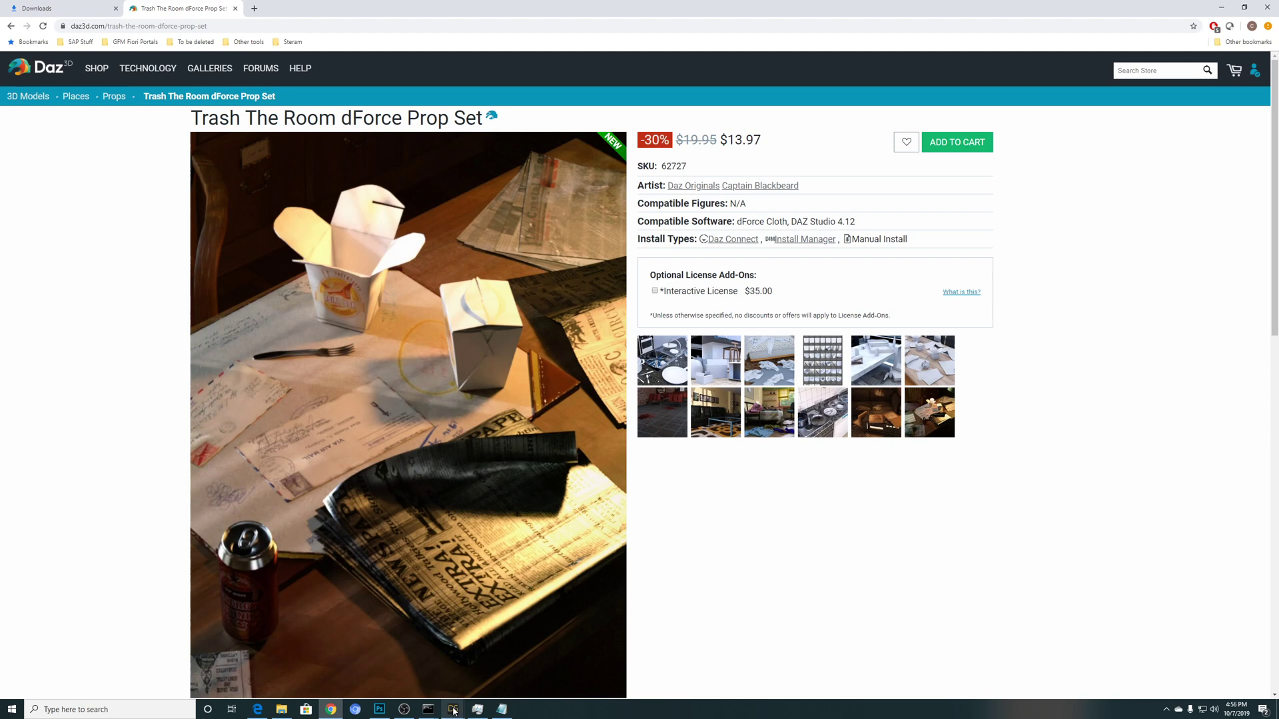
Navigate File Explorer from Documents into the dforce animation folder's Raws subfolder
{"action": "mouse_move", "coordinate": [453, 709]}
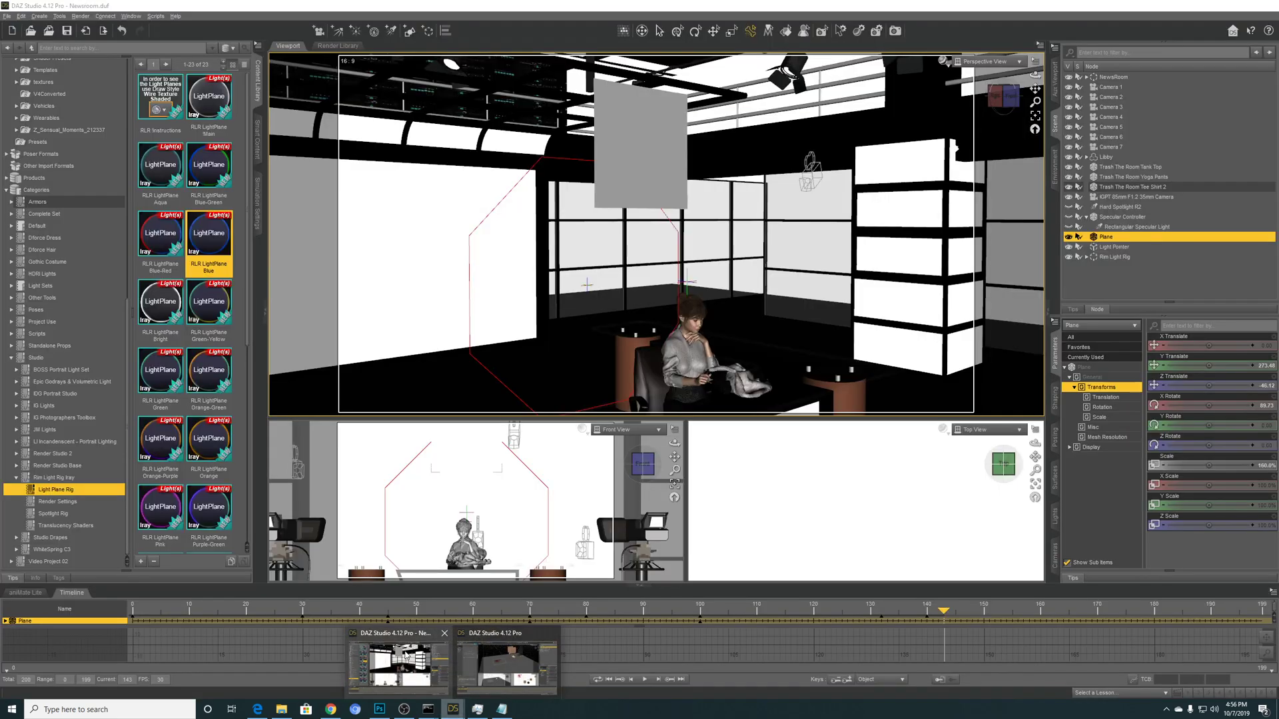
{"action": "left_click", "coordinate": [399, 663]}
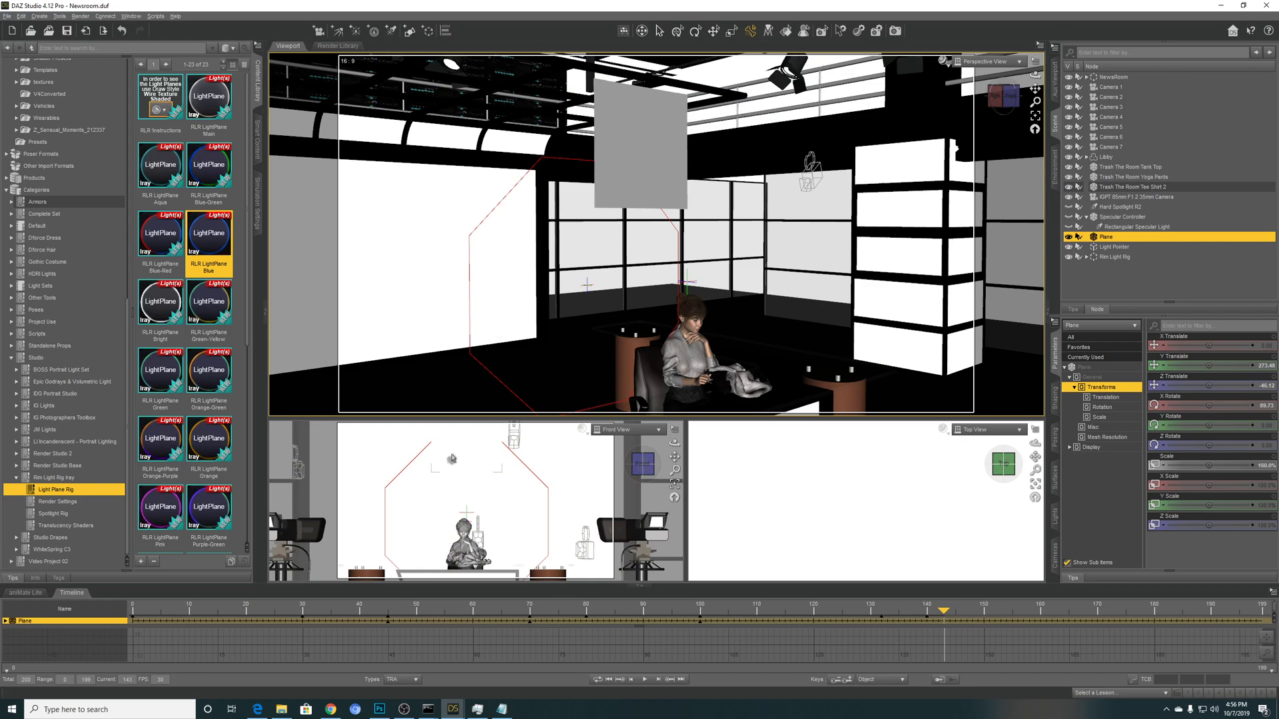
{"action": "left_click", "coordinate": [281, 709]}
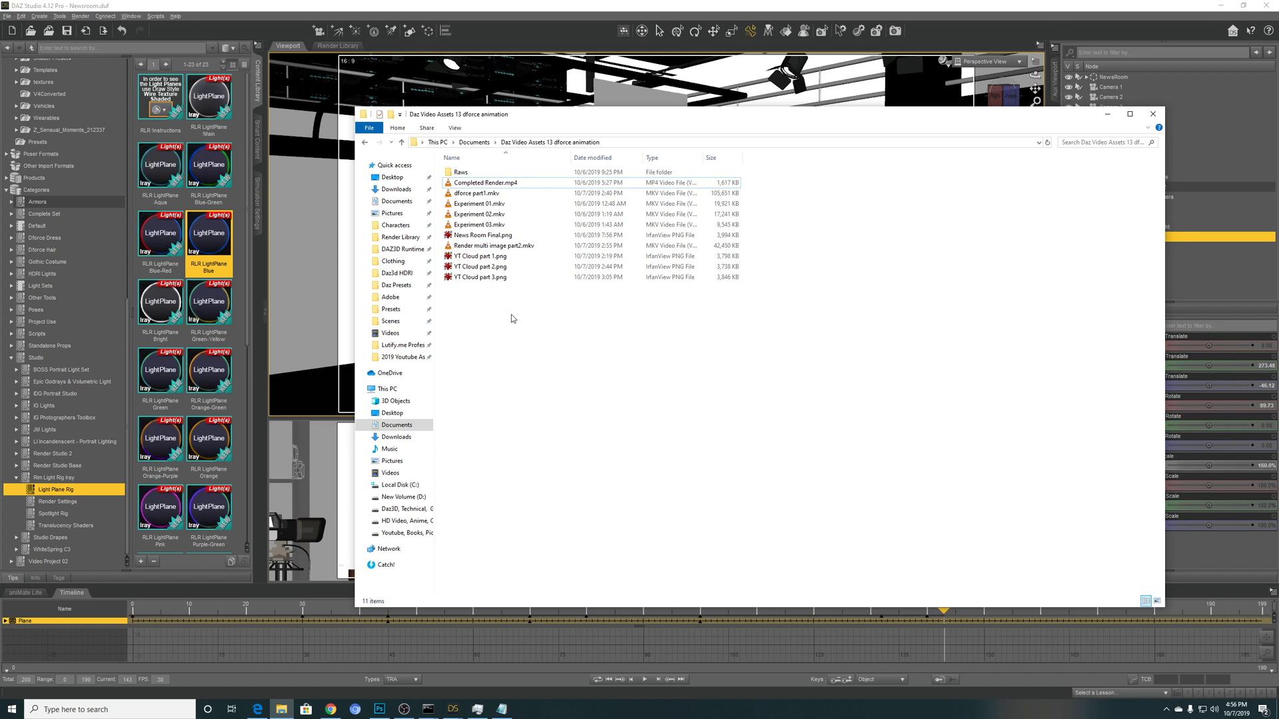
{"action": "key", "text": "BackSpace"}
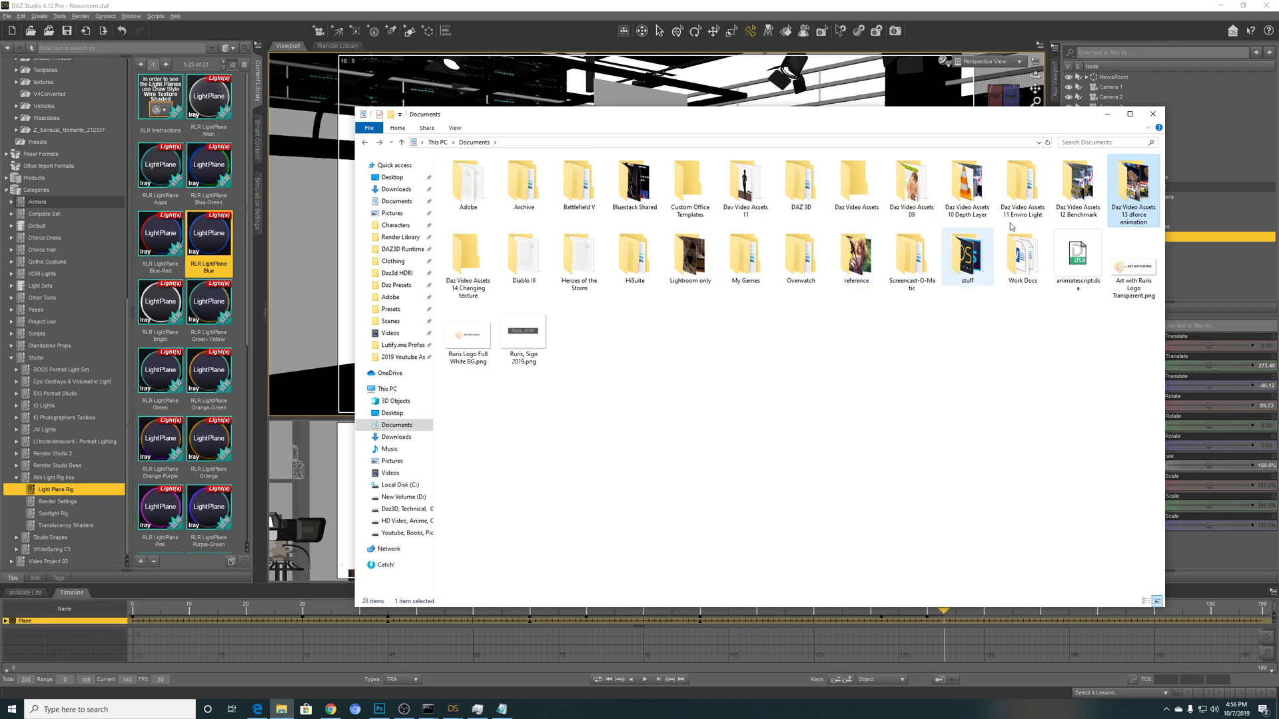
{"action": "double_click", "coordinate": [1121, 186]}
{"action": "double_click", "coordinate": [489, 174]}
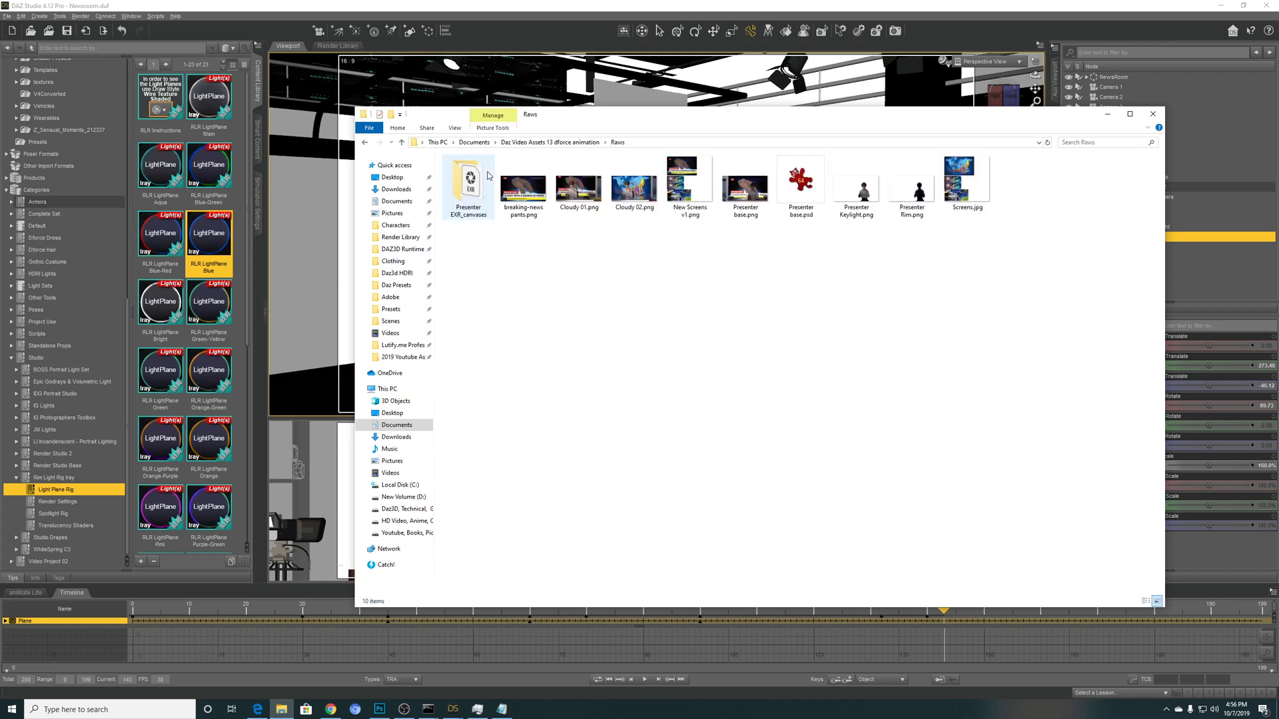
Open Cloudy 01.png from the Raws folder in IrfanView
{"action": "double_click", "coordinate": [573, 190]}
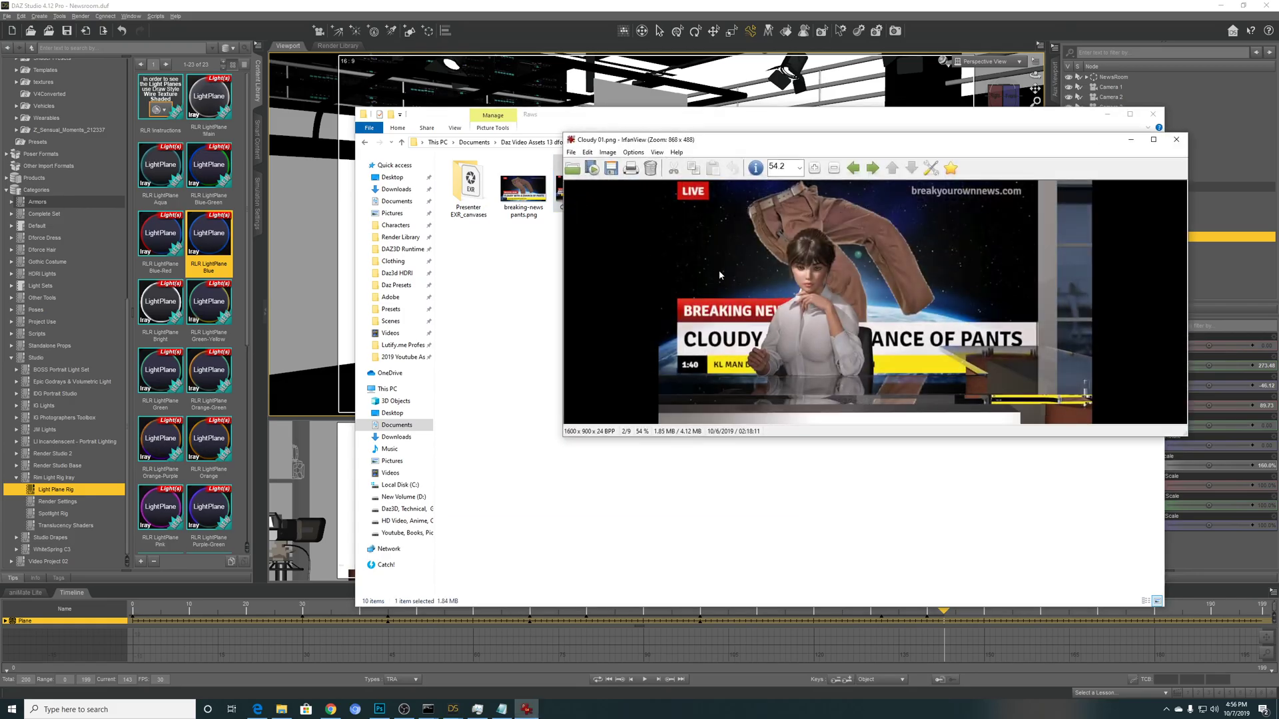